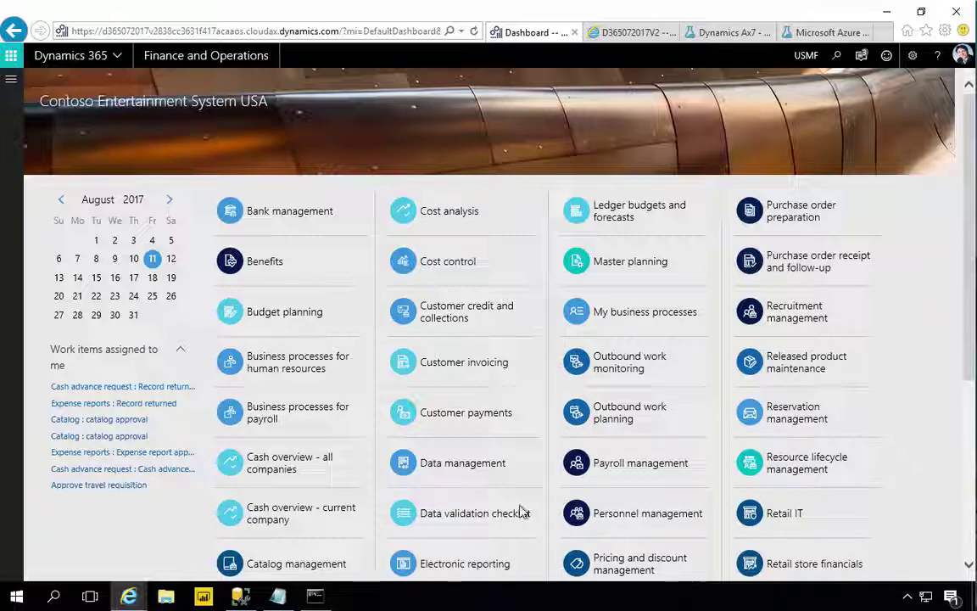
Step: Open the Azure Machine Learning section of the demand forecasting parameters in the Master planning setup
{"action": "left_click", "coordinate": [11, 80]}
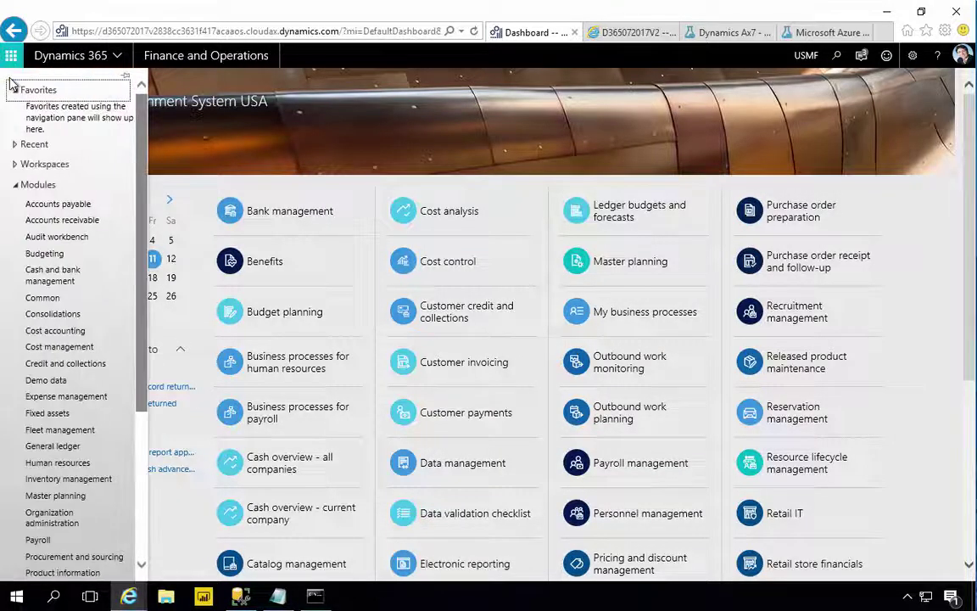
{"action": "scroll", "coordinate": [137, 352], "scroll_direction": "down", "scroll_amount": 5}
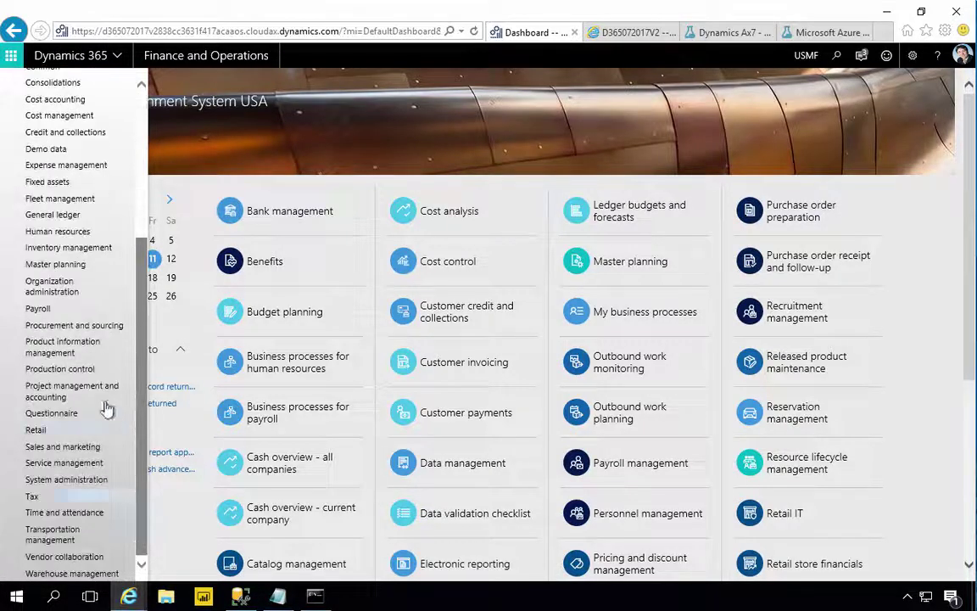
{"action": "left_click", "coordinate": [64, 266]}
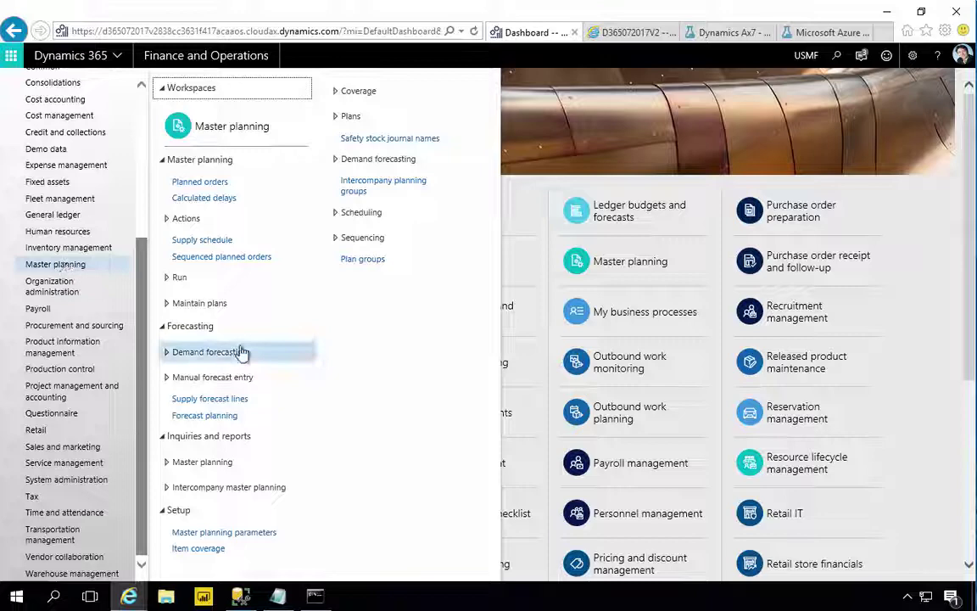
{"action": "left_click", "coordinate": [339, 159]}
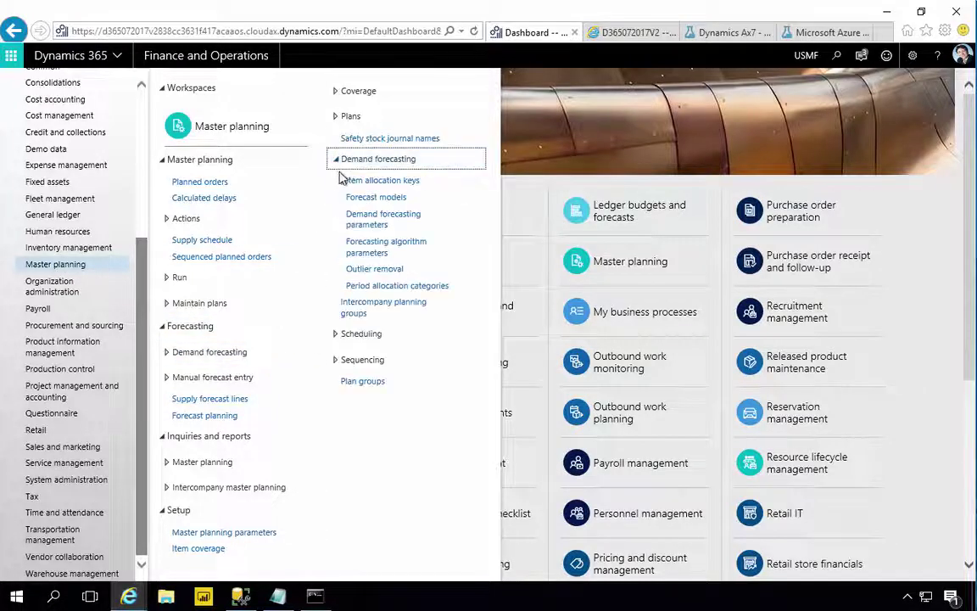
{"action": "left_click", "coordinate": [372, 221]}
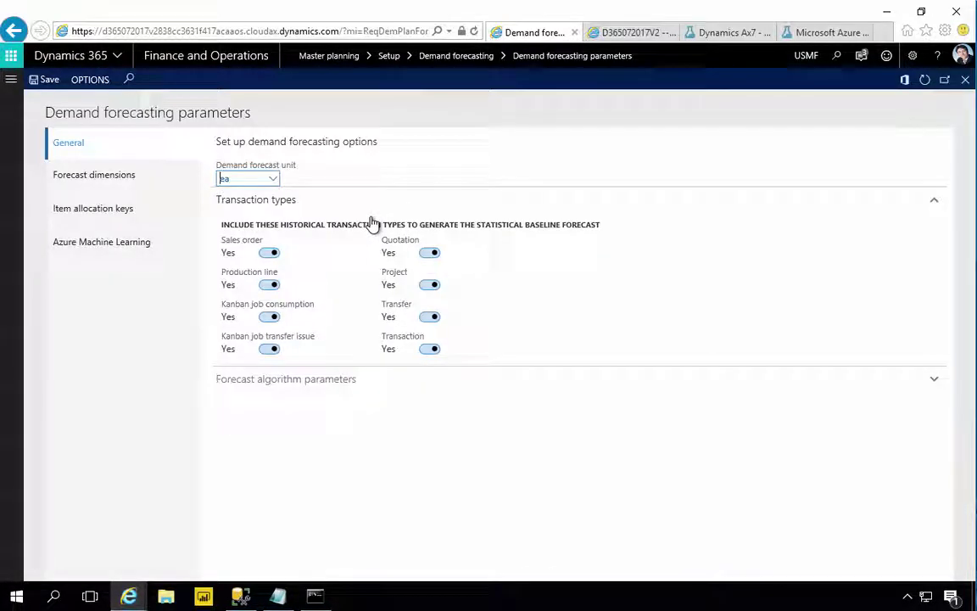
{"action": "left_click", "coordinate": [78, 250]}
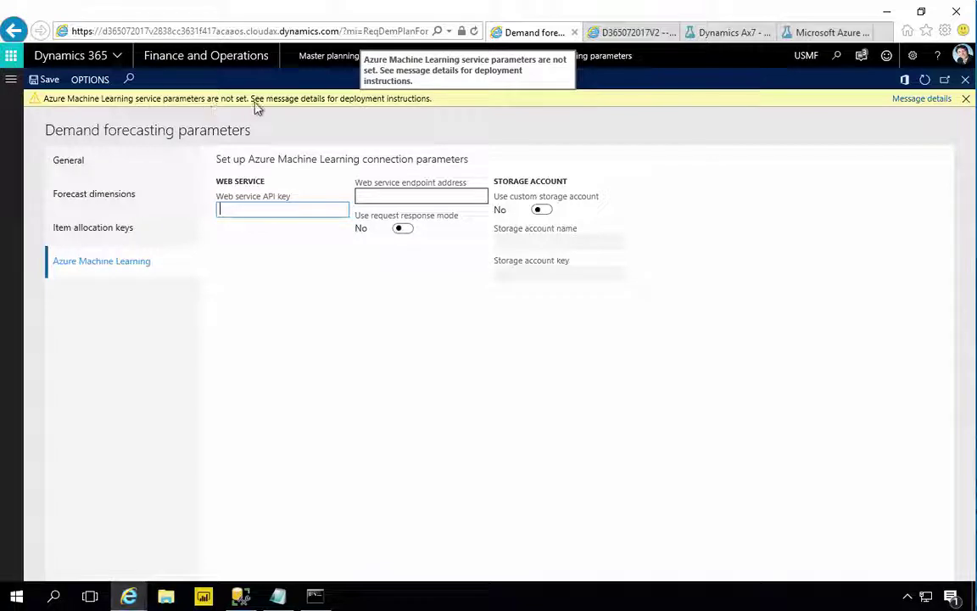
Step: View the Azure Machine Learning deployment instructions, select the experiment link, and go to the Dynamics Ax7 - demand forecasting gallery page
{"action": "left_click", "coordinate": [922, 99]}
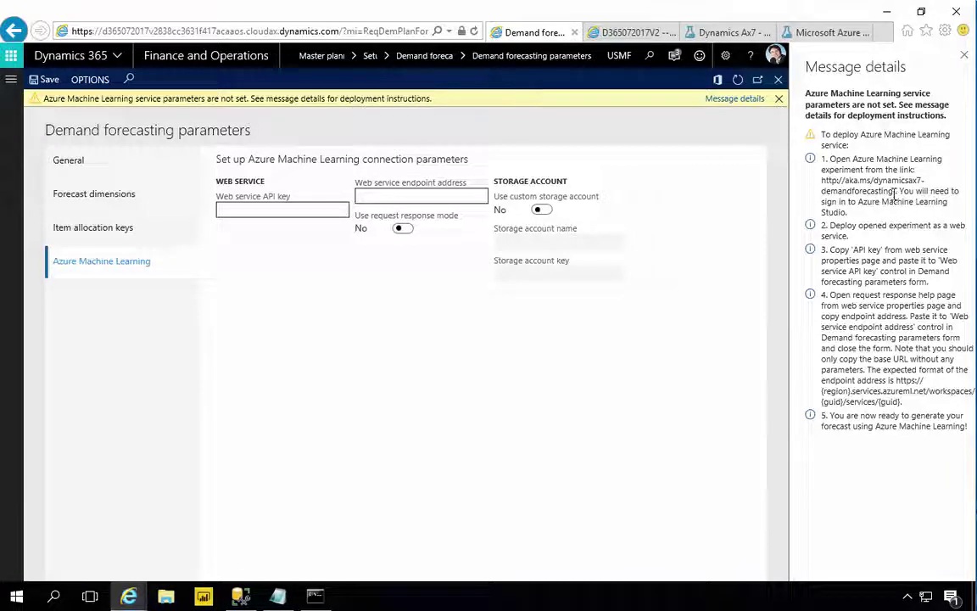
{"action": "left_click_drag", "start_coordinate": [887, 191], "coordinate": [821, 179]}
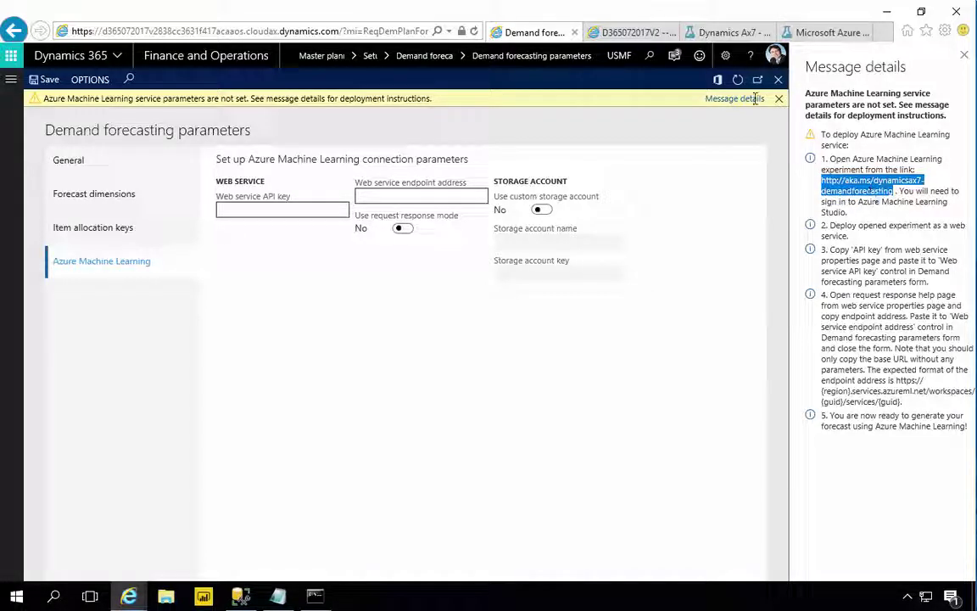
{"action": "left_click", "coordinate": [726, 33]}
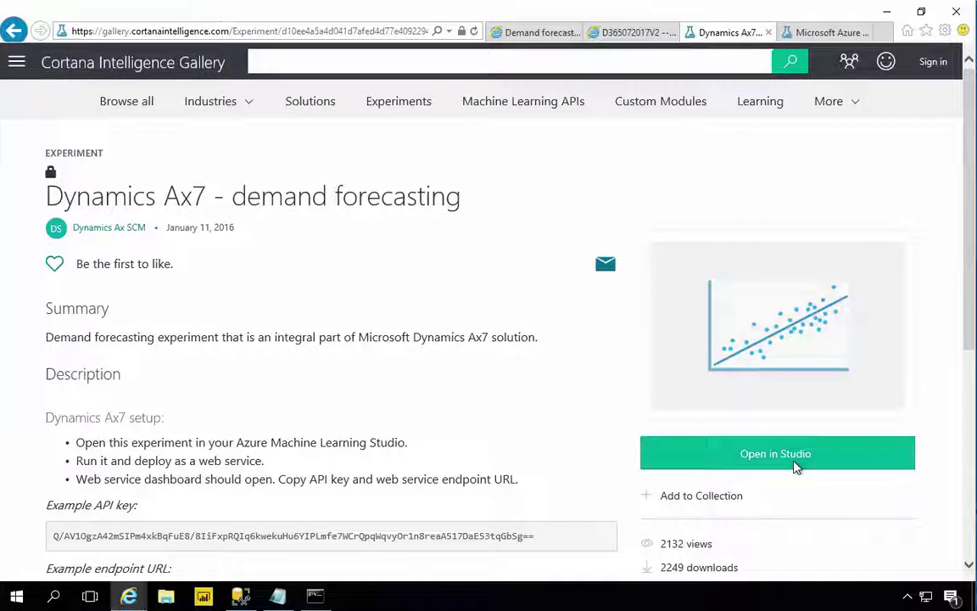
Step: Open the gallery experiment in Azure Machine Learning Studio by signing in to the free workspace, and copy it there with region South Central US
{"action": "left_click", "coordinate": [827, 32]}
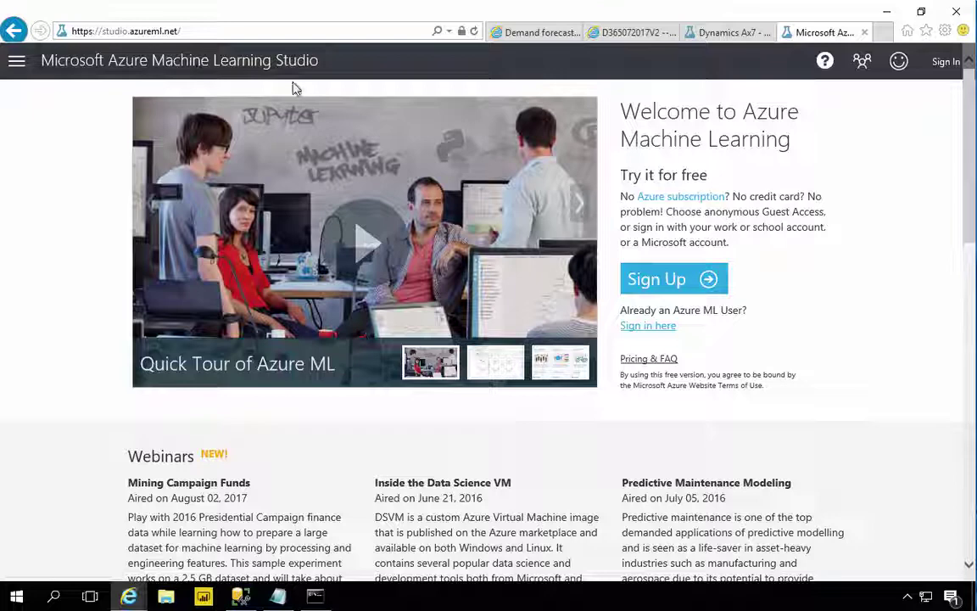
{"action": "left_click", "coordinate": [729, 34]}
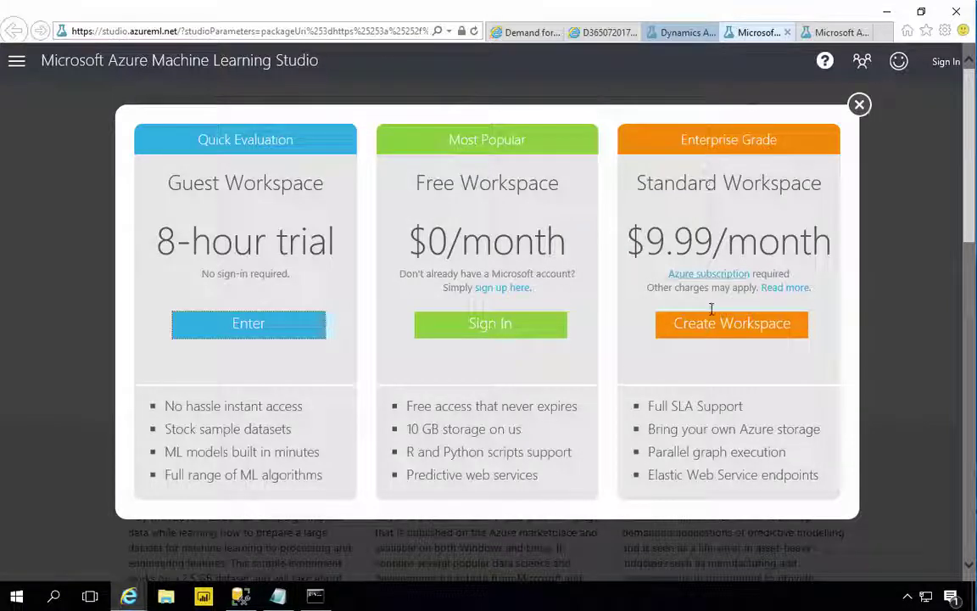
{"action": "left_click", "coordinate": [491, 333]}
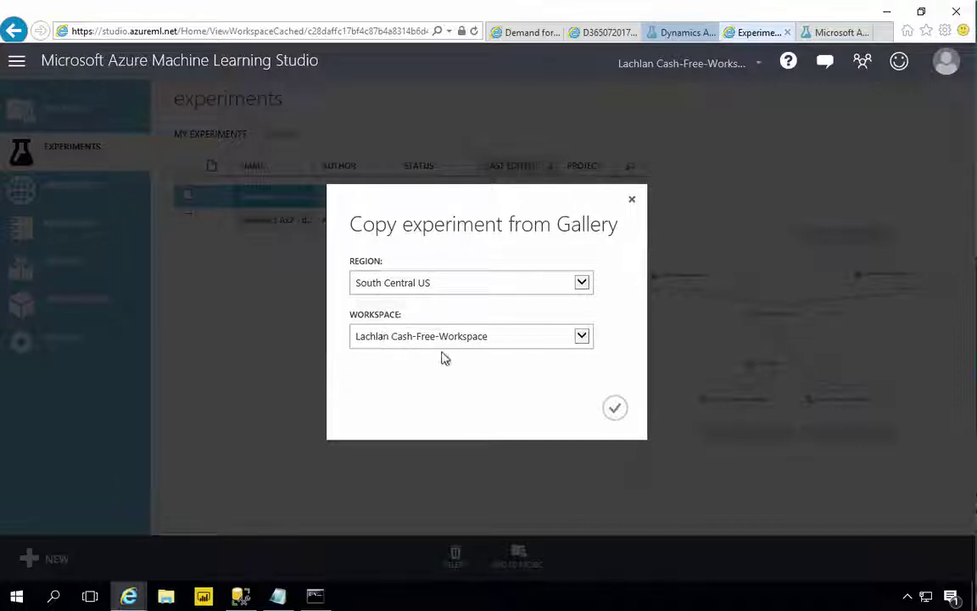
{"action": "left_click", "coordinate": [613, 409]}
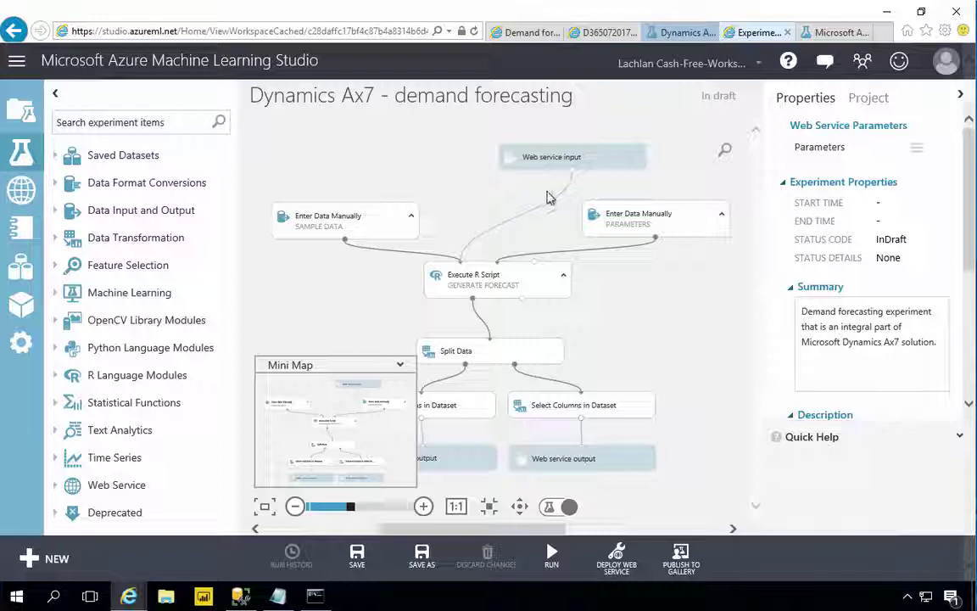
Step: Collapse the experiment's mini map, run the demand forecasting experiment, and deploy it as a web service
{"action": "left_click", "coordinate": [400, 368]}
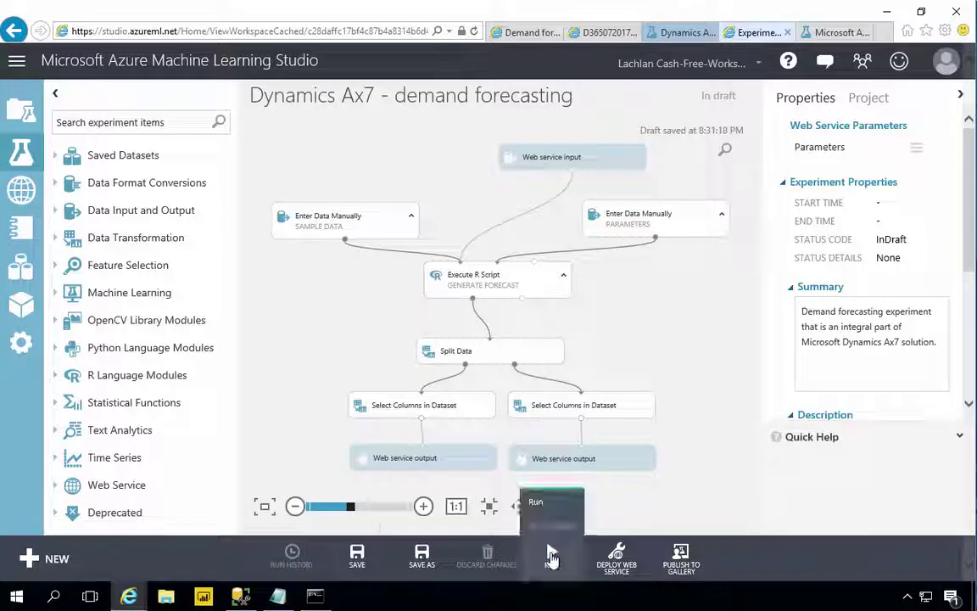
{"action": "left_click", "coordinate": [552, 555]}
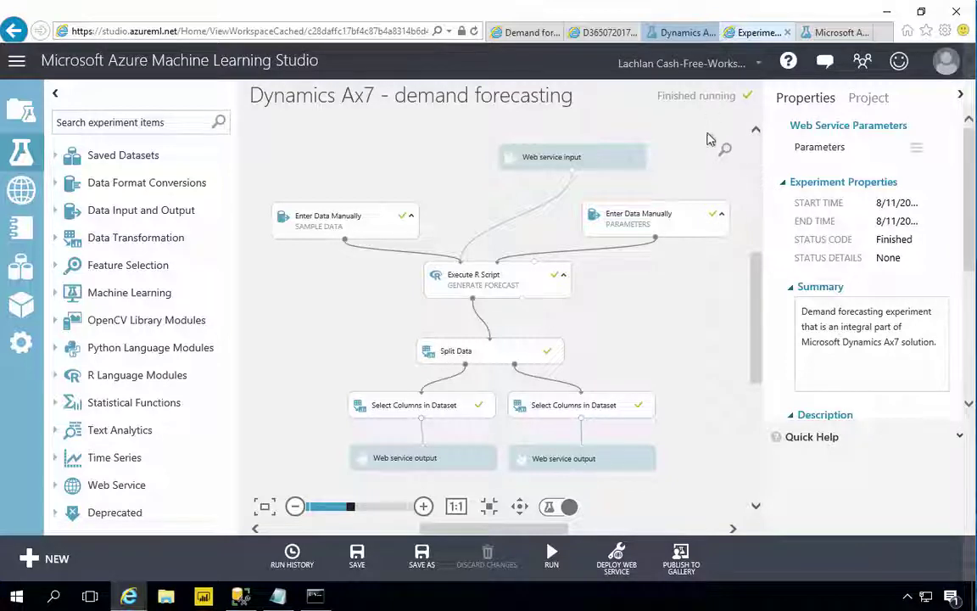
{"action": "scroll", "coordinate": [674, 195], "scroll_direction": "down", "scroll_amount": 1}
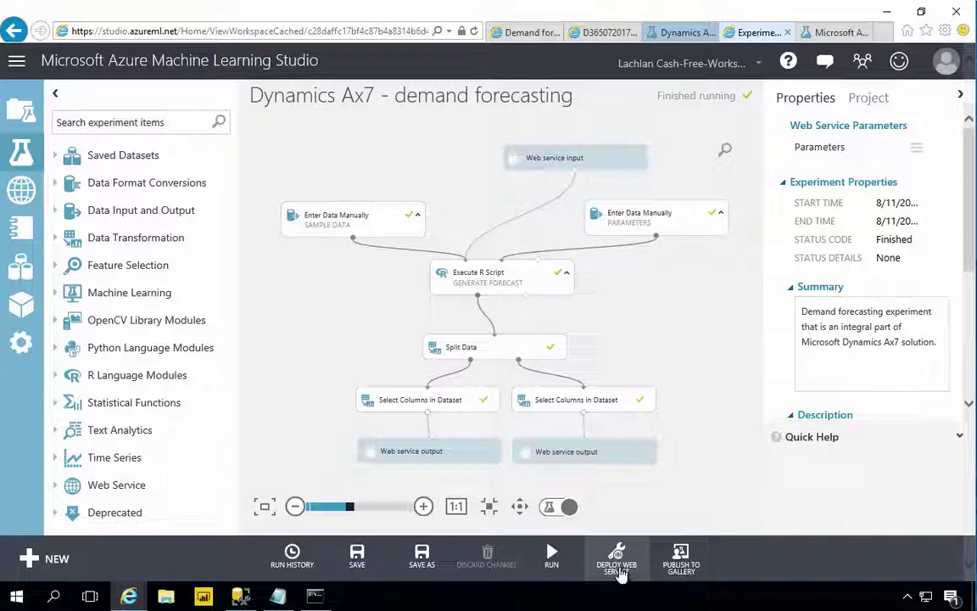
{"action": "left_click", "coordinate": [618, 567]}
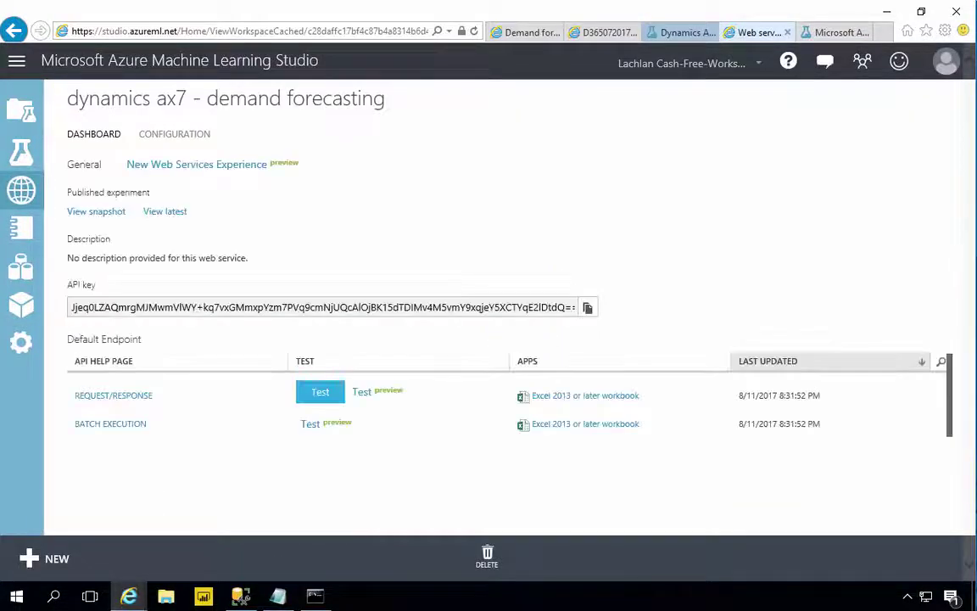
Step: Copy the web service's API key, allowing clipboard access, and paste it as the Web service API key in the Dynamics 365 demand forecasting parameters
{"action": "left_click", "coordinate": [260, 311]}
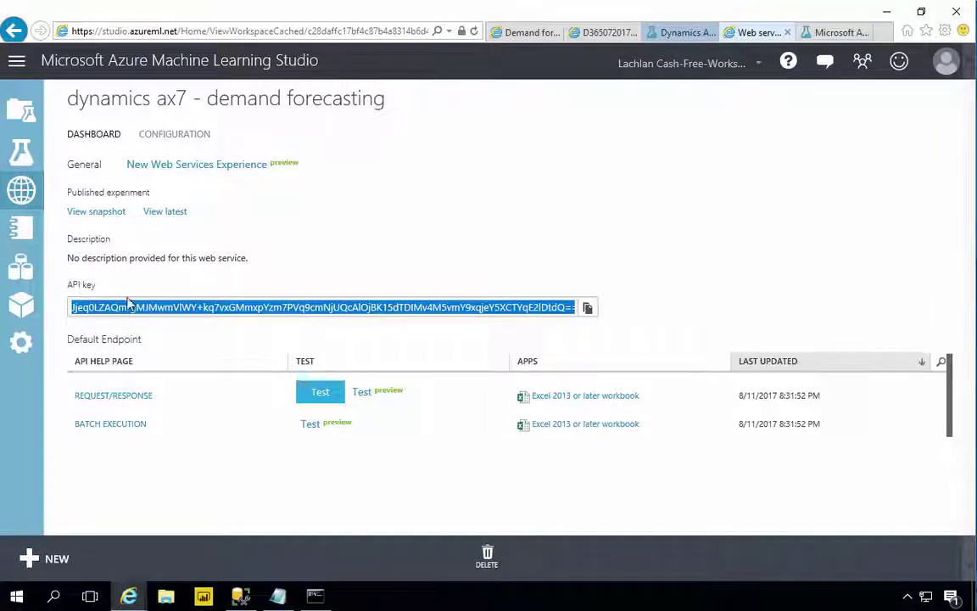
{"action": "left_click", "coordinate": [587, 307]}
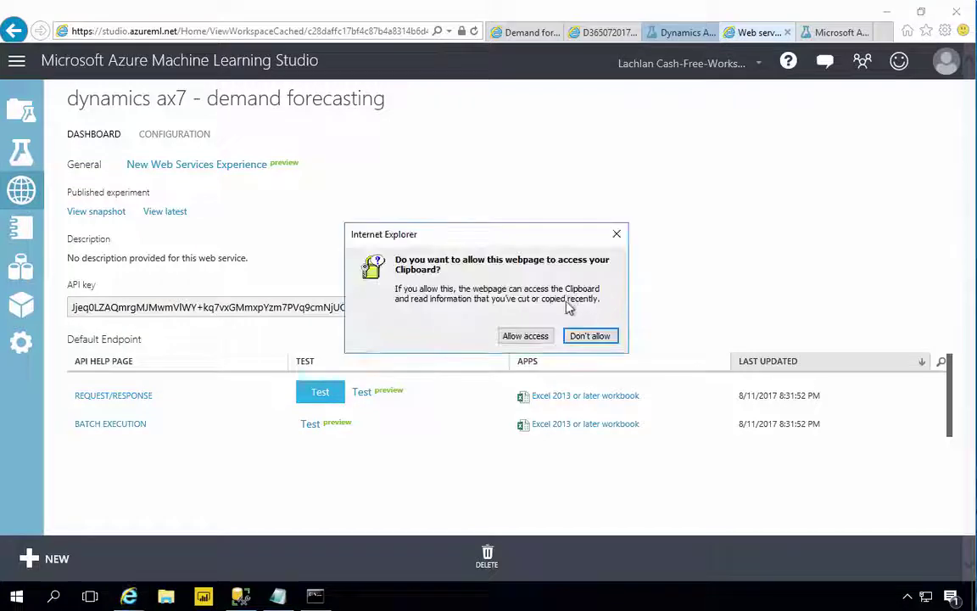
{"action": "left_click", "coordinate": [532, 337]}
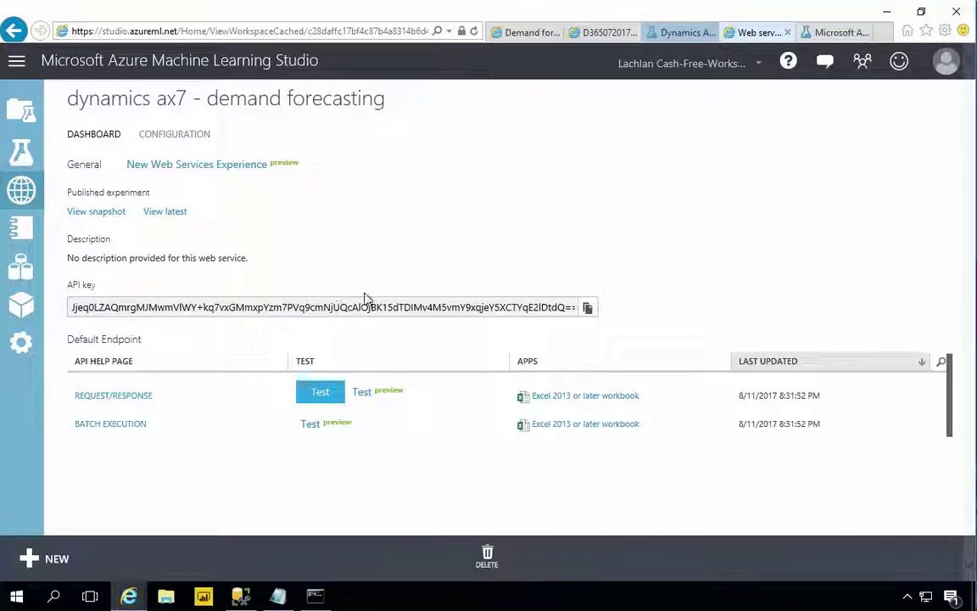
{"action": "left_click", "coordinate": [528, 32]}
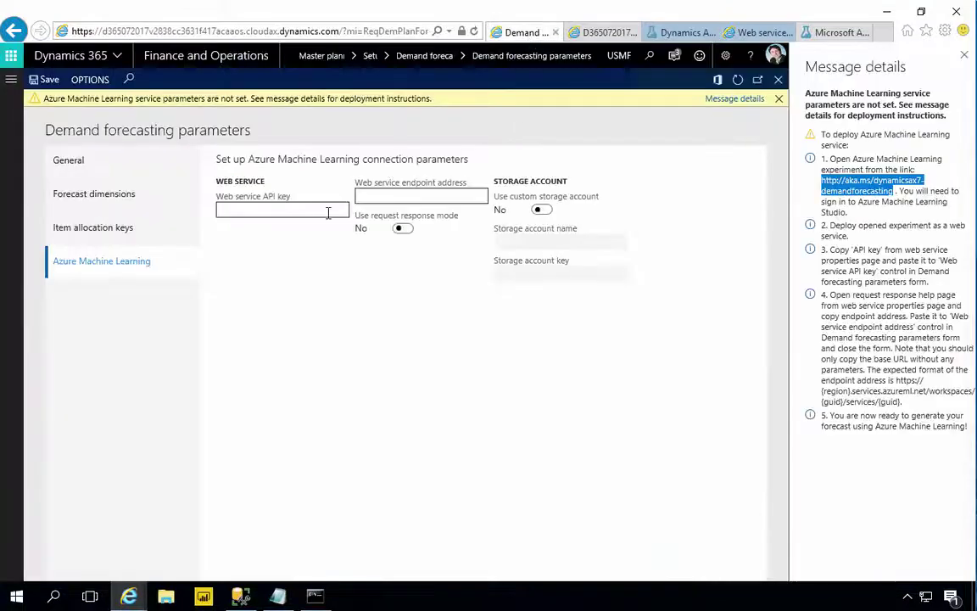
{"action": "left_click", "coordinate": [302, 209]}
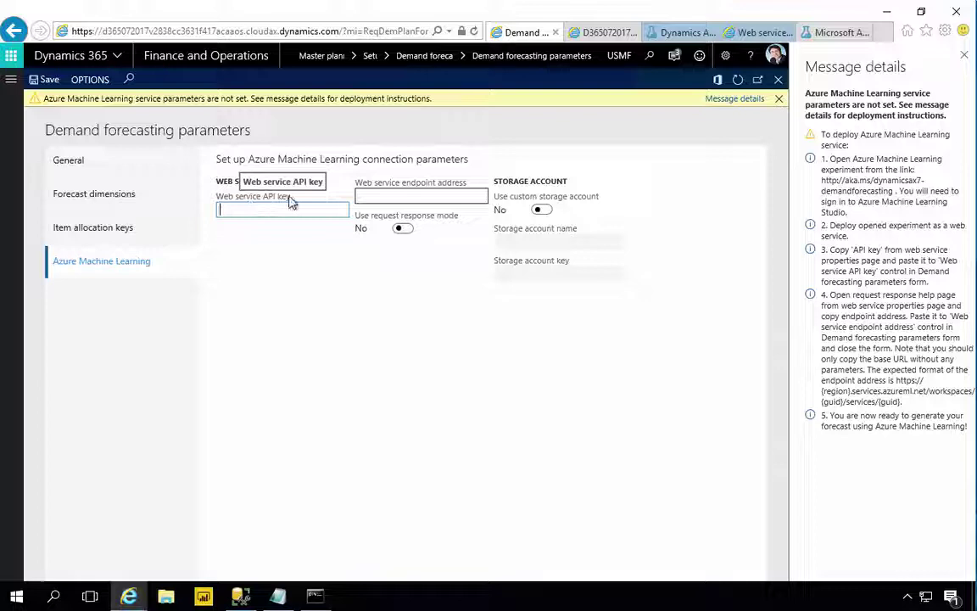
{"action": "key", "text": "ctrl+v"}
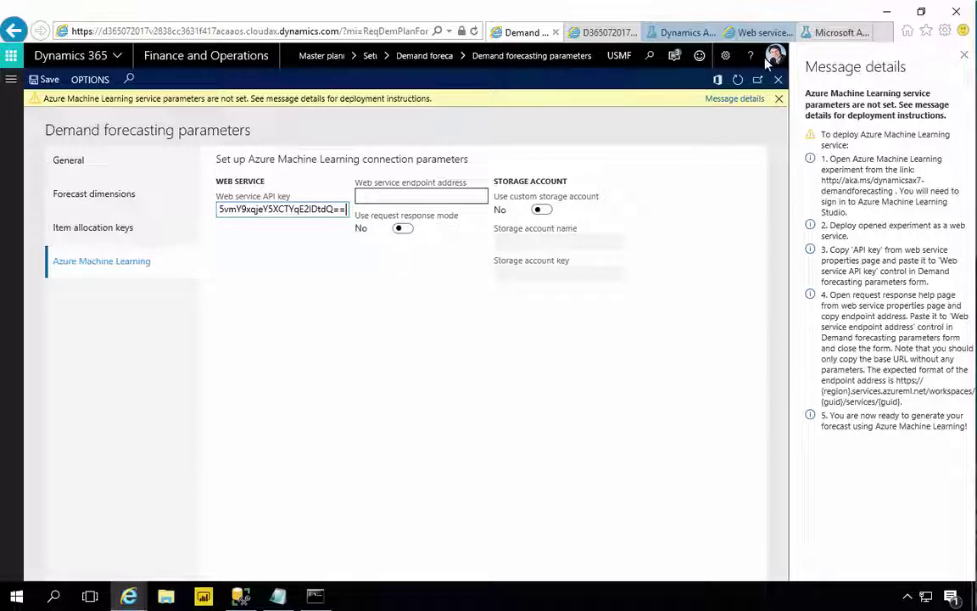
Step: Open the web service's request/response API help page in Studio and copy the POST request URI up to, but not including, /execute
{"action": "left_click", "coordinate": [840, 33]}
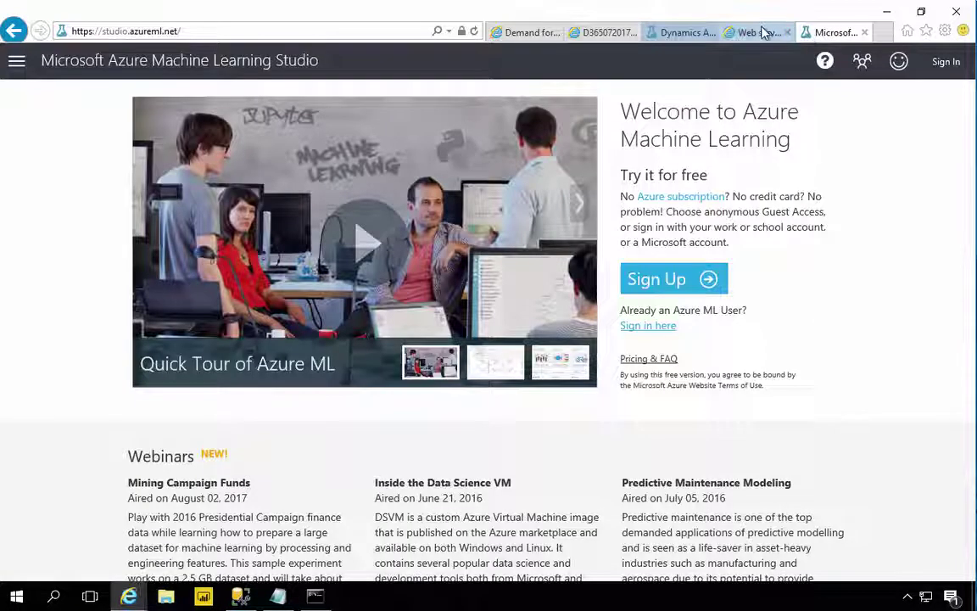
{"action": "left_click", "coordinate": [762, 32]}
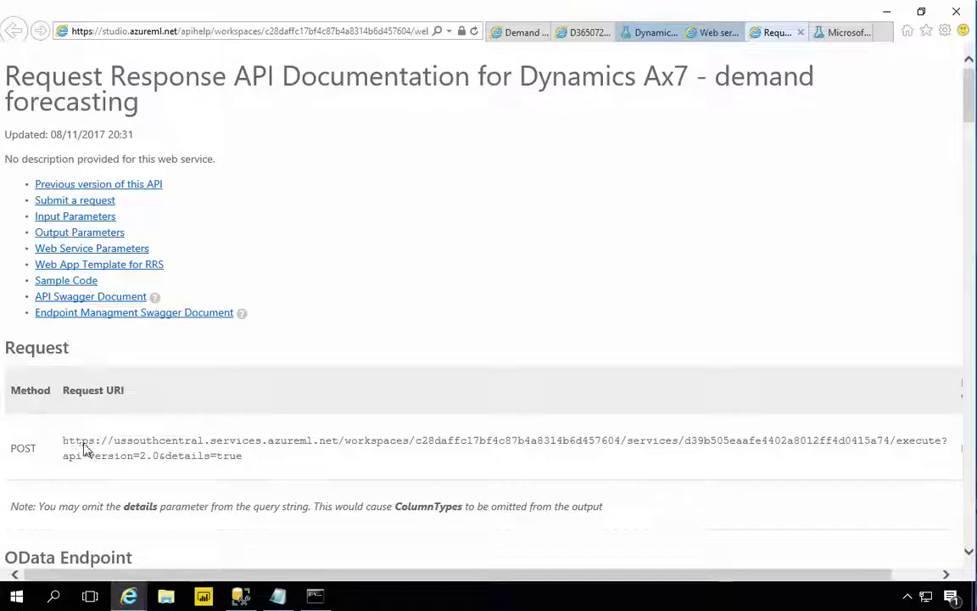
{"action": "left_click_drag", "start_coordinate": [64, 443], "coordinate": [902, 453]}
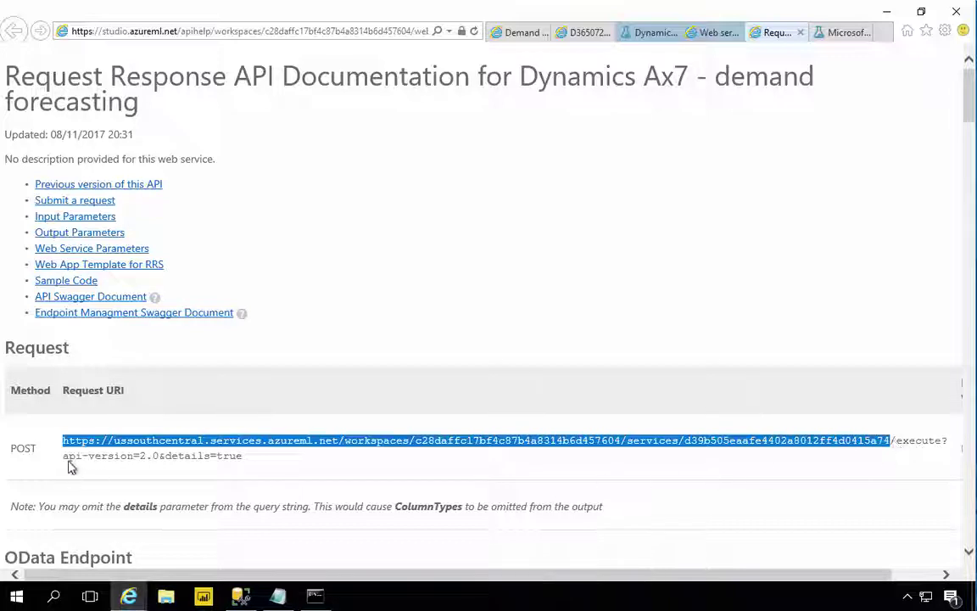
{"action": "right_click", "coordinate": [240, 442]}
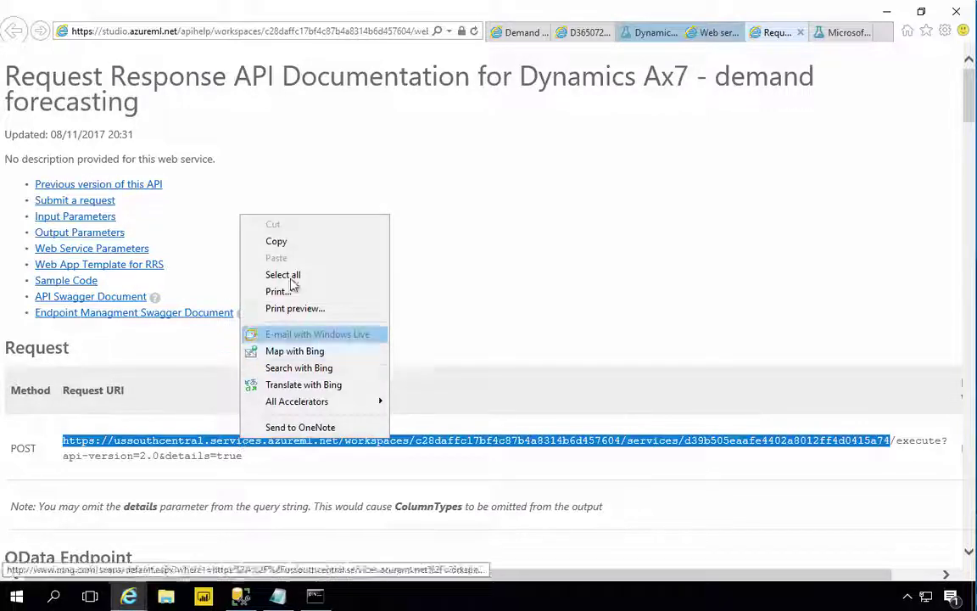
{"action": "left_click", "coordinate": [277, 242]}
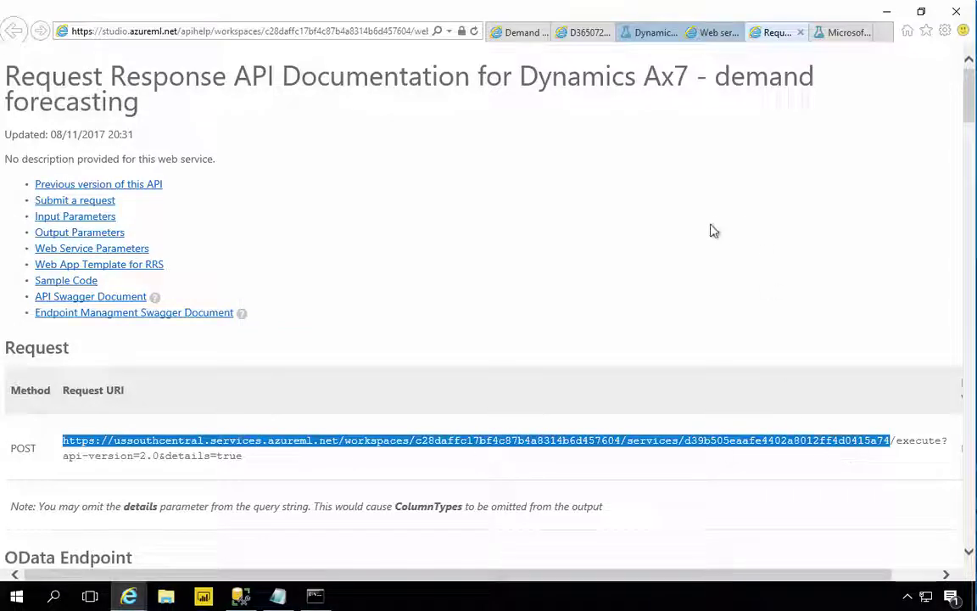
Step: Paste the base URI as the Web service endpoint address in Dynamics 365, save the demand forecasting parameters, and close the form
{"action": "left_click", "coordinate": [514, 34]}
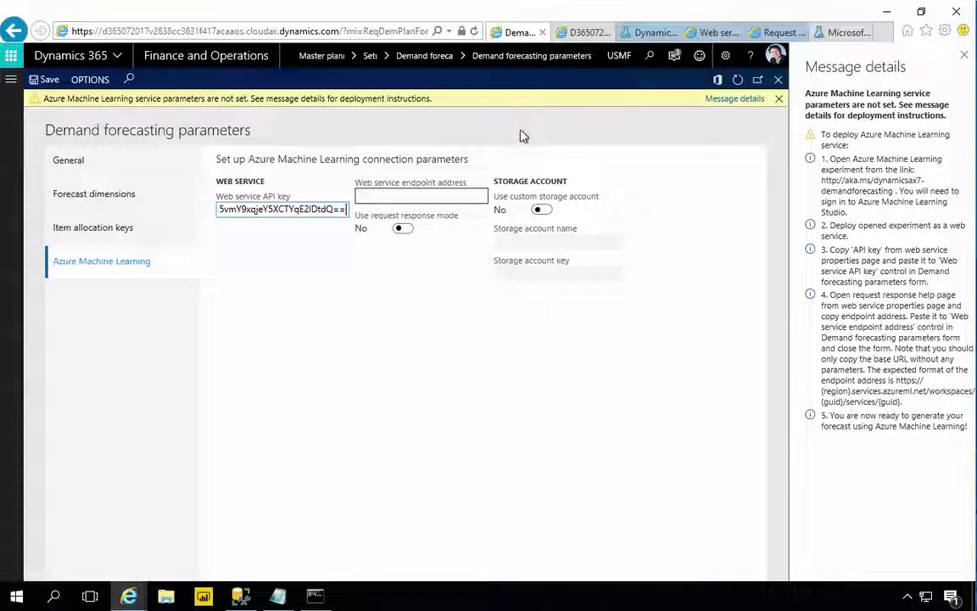
{"action": "left_click", "coordinate": [423, 196]}
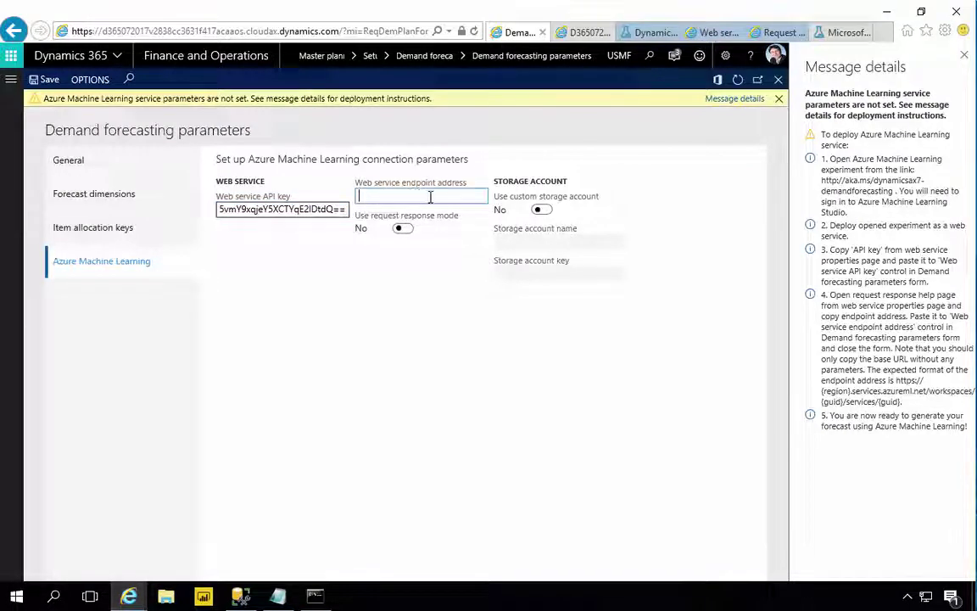
{"action": "key", "text": "ctrl+v"}
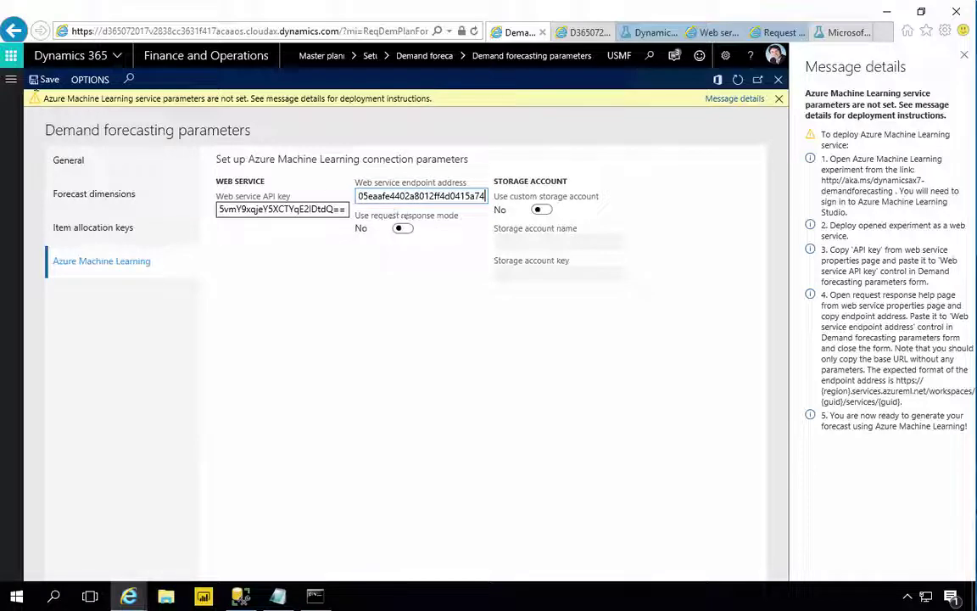
{"action": "left_click", "coordinate": [44, 84]}
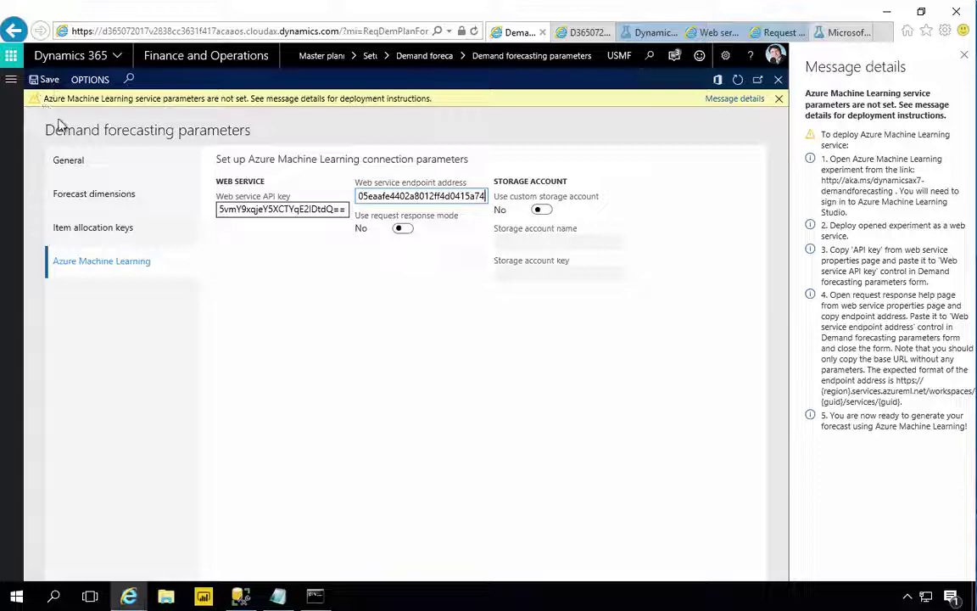
{"action": "left_click", "coordinate": [778, 100]}
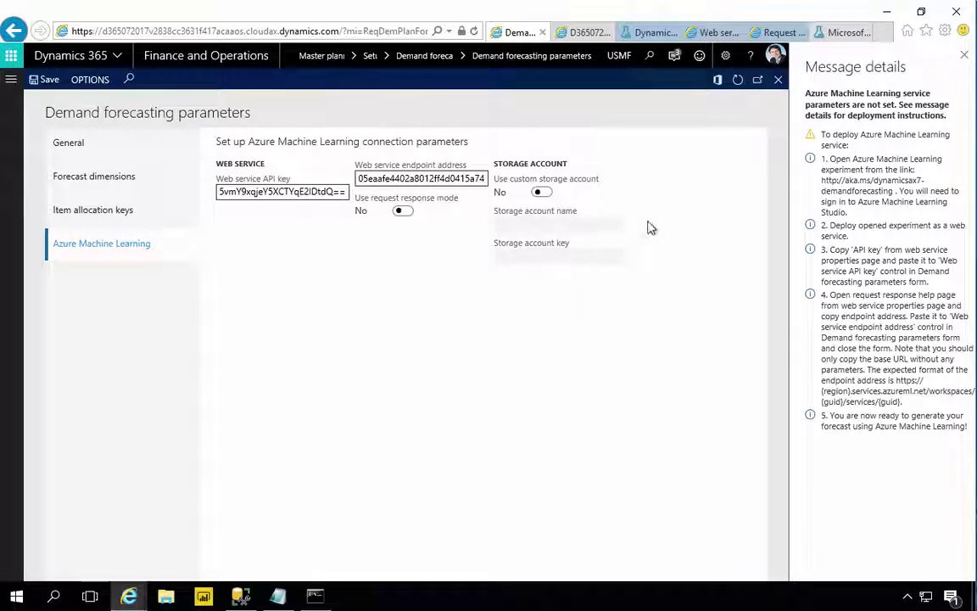
{"action": "left_click", "coordinate": [778, 82]}
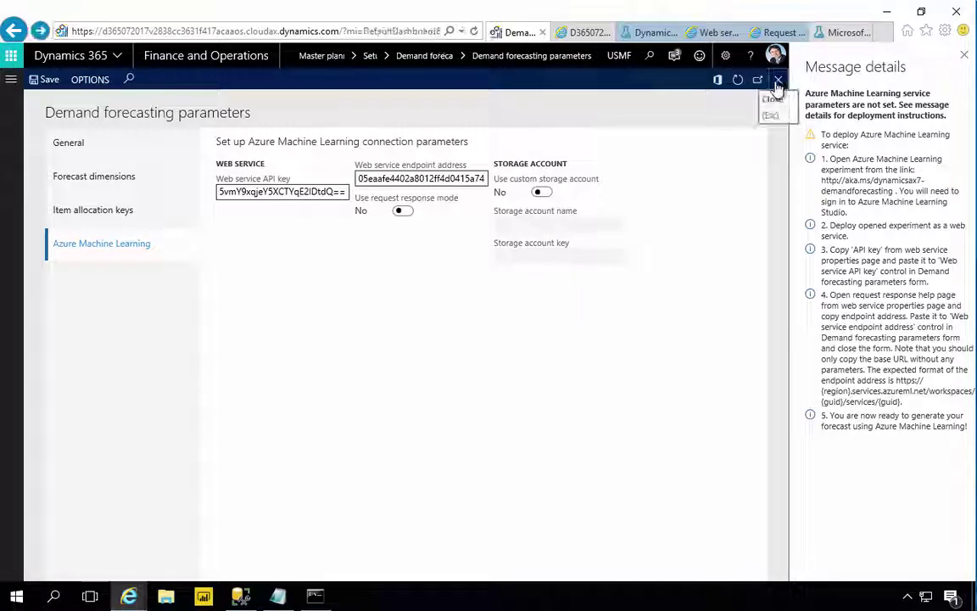
Step: Reopen the demand forecasting parameters, check that the Azure Machine Learning connection values were saved, and close the form
{"action": "left_click", "coordinate": [11, 78]}
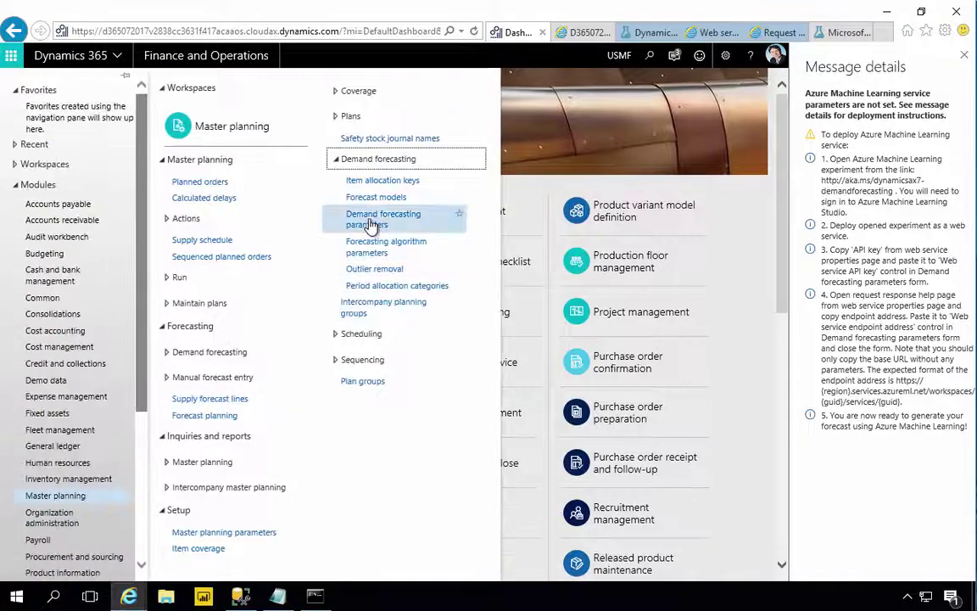
{"action": "left_click", "coordinate": [356, 219]}
{"action": "left_click", "coordinate": [85, 241]}
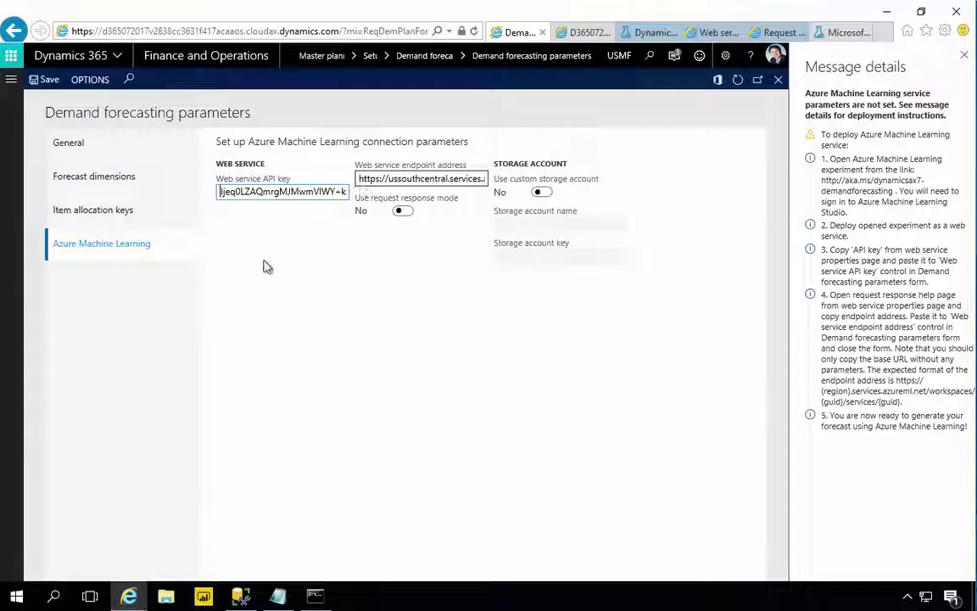
{"action": "left_click", "coordinate": [778, 80]}
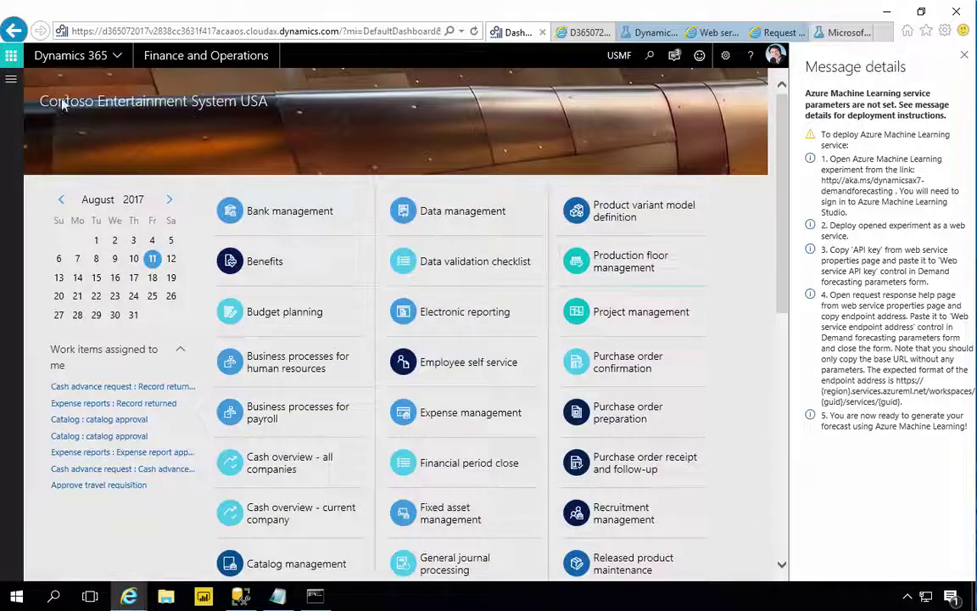
{"action": "left_click", "coordinate": [11, 79]}
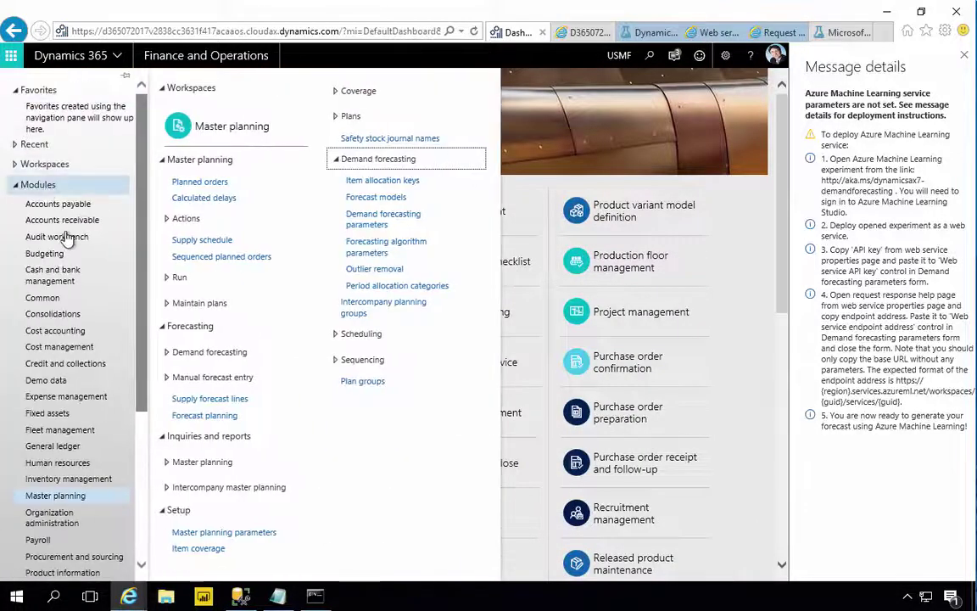
{"action": "left_click", "coordinate": [166, 352]}
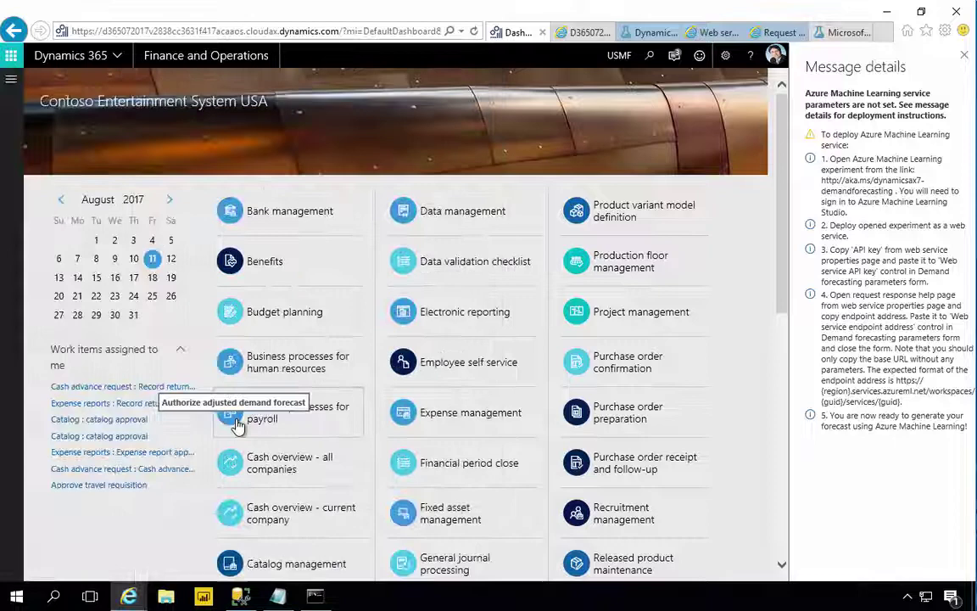
{"action": "left_click", "coordinate": [228, 423]}
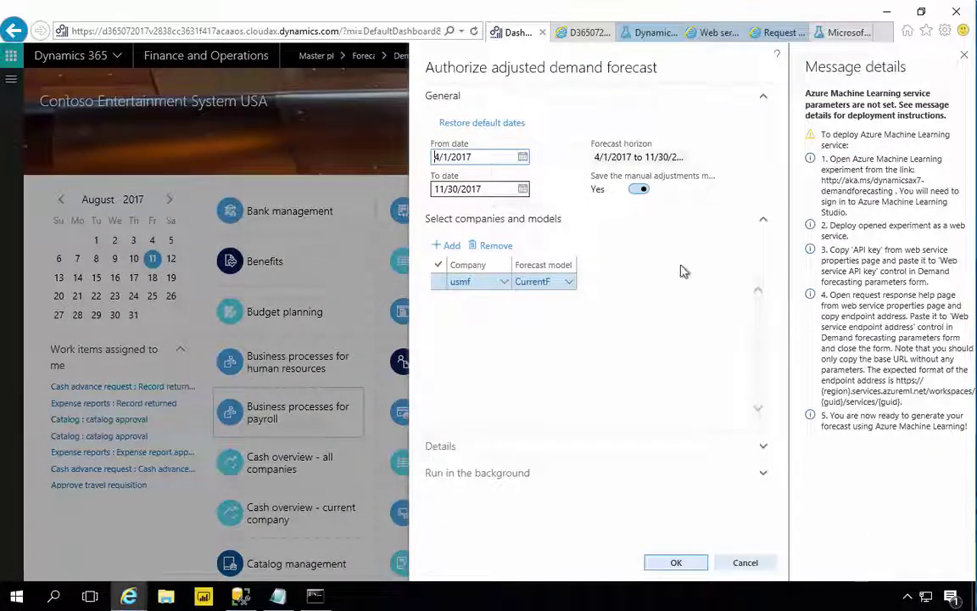
{"action": "left_click", "coordinate": [964, 55]}
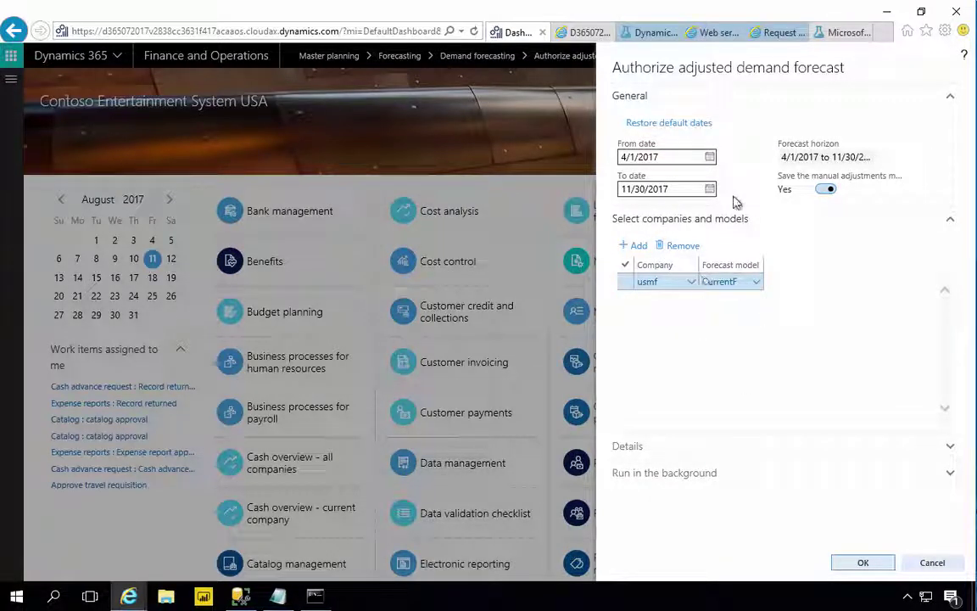
{"action": "left_click", "coordinate": [926, 566]}
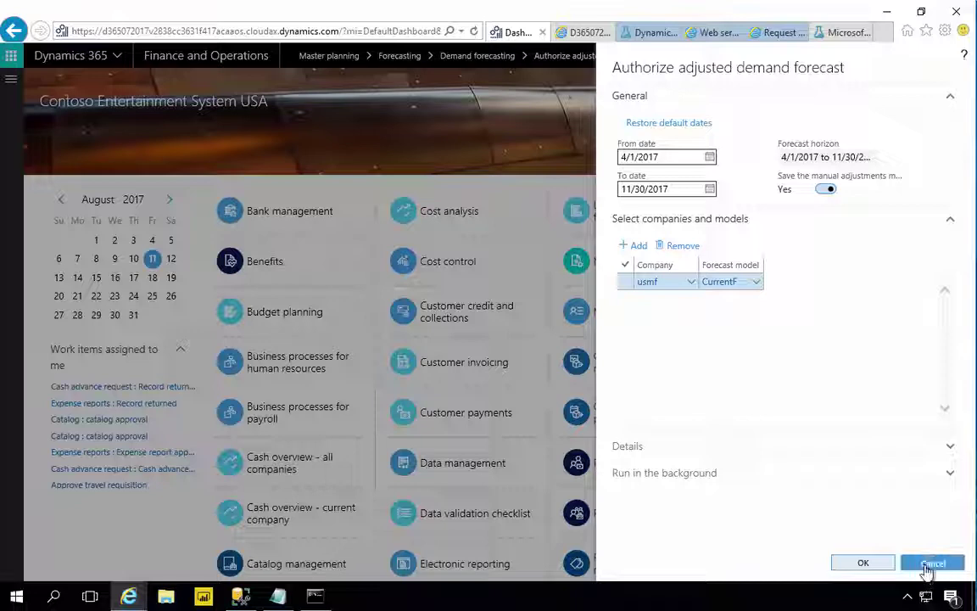
Step: Start generating a statistical baseline forecast from Master planning's demand forecasting, with a historical horizon from 1/1/2013 to 6/30/2017
{"action": "left_click", "coordinate": [13, 81]}
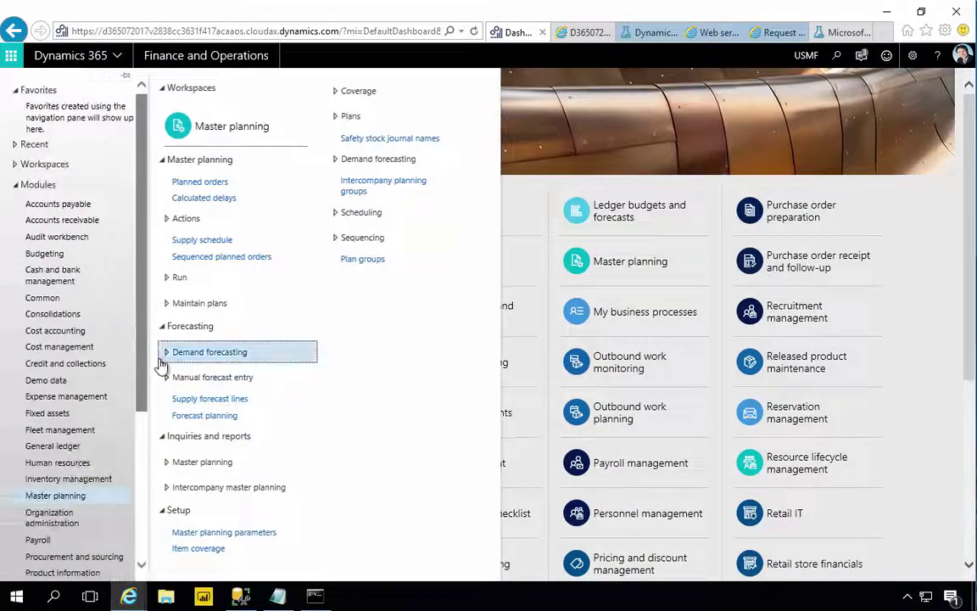
{"action": "left_click", "coordinate": [165, 357]}
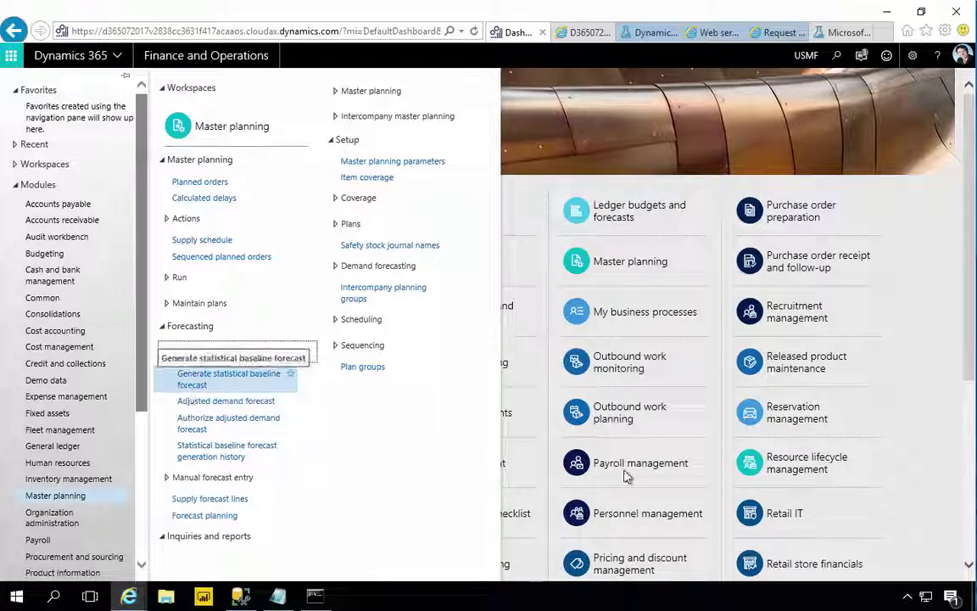
{"action": "left_click", "coordinate": [208, 381]}
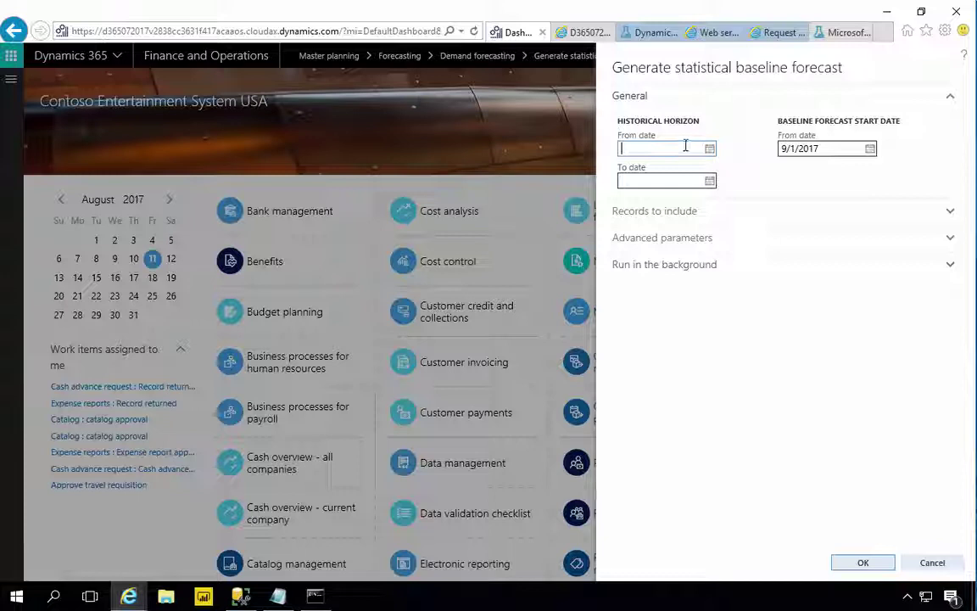
{"action": "type", "text": "1/1/201"}
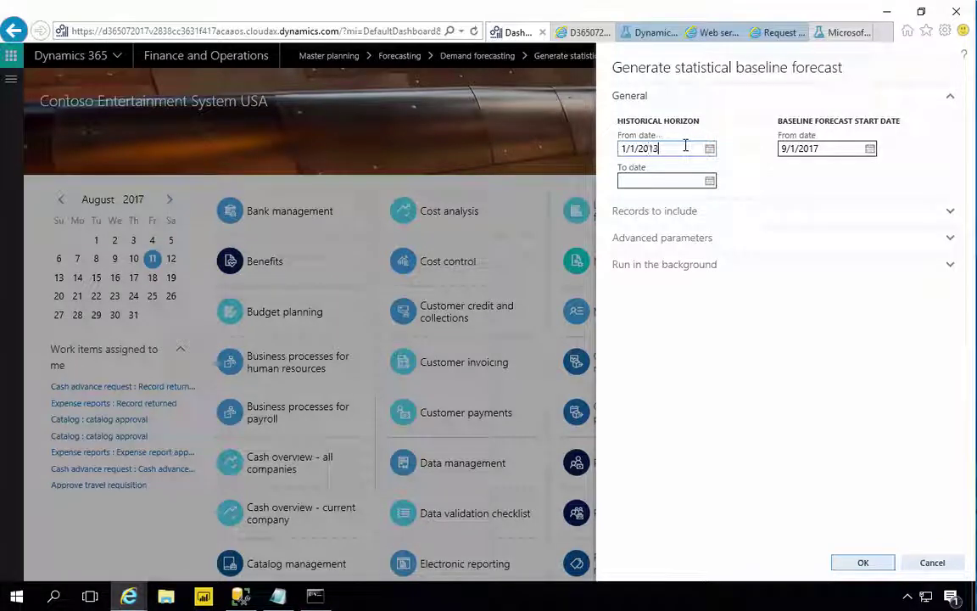
{"action": "type", "text": "3"}
{"action": "key", "text": "Tab"}
{"action": "key", "text": "Tab"}
{"action": "key", "text": "shift+Tab"}
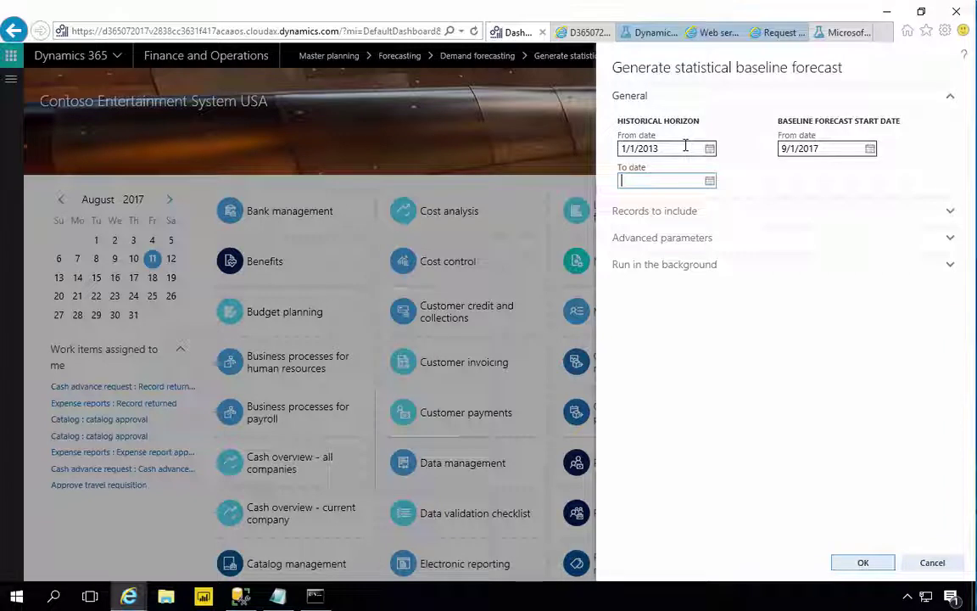
{"action": "type", "text": "6/30/2017"}
{"action": "key", "text": "Tab"}
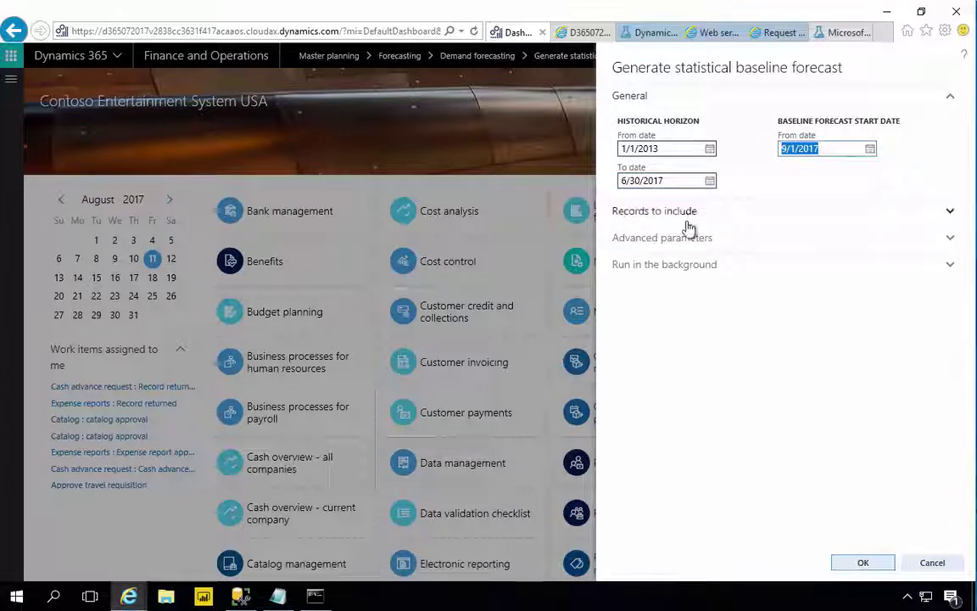
Step: Expand the records to include and set the baseline forecast start date to 7/1/2017
{"action": "left_click", "coordinate": [730, 210]}
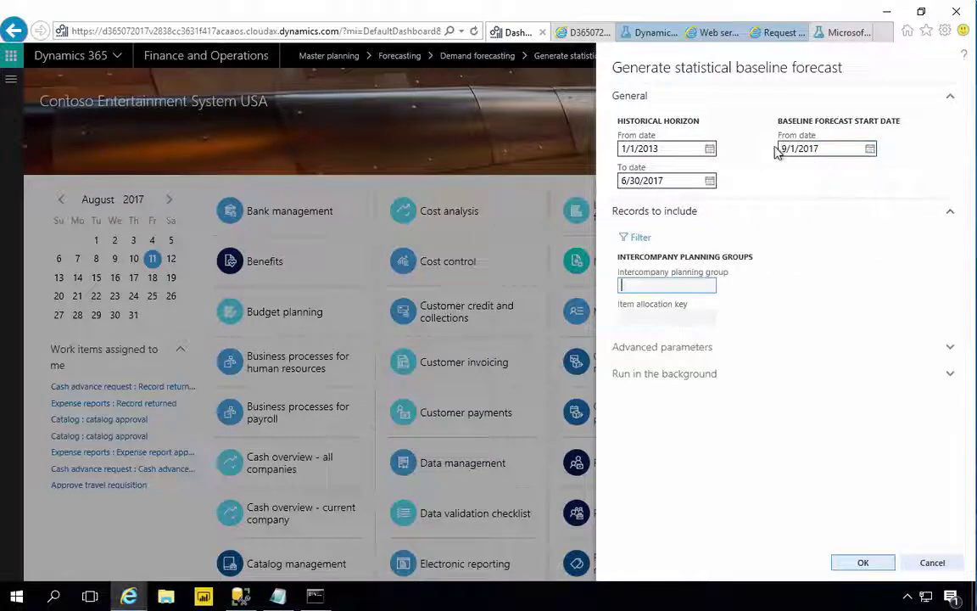
{"action": "type", "text": "7"}
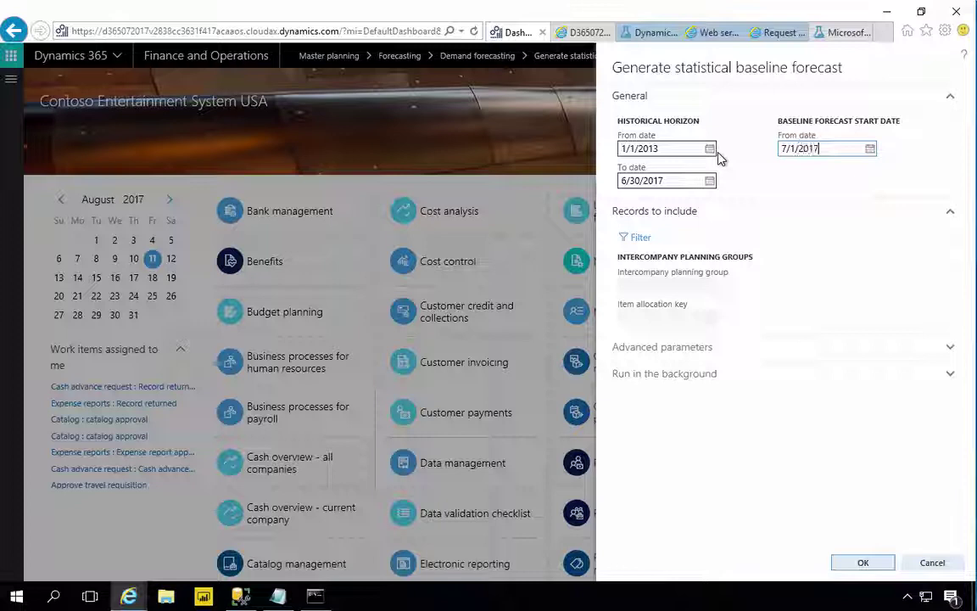
{"action": "left_click", "coordinate": [805, 150]}
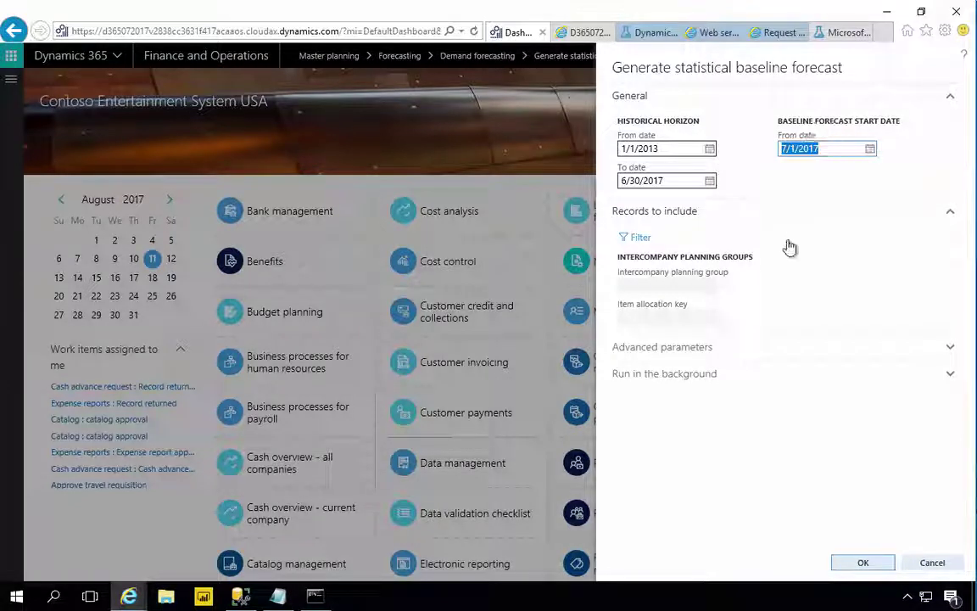
Step: Set the forecast horizon to 3 in the advanced parameters and run the baseline forecast generation
{"action": "left_click", "coordinate": [653, 346]}
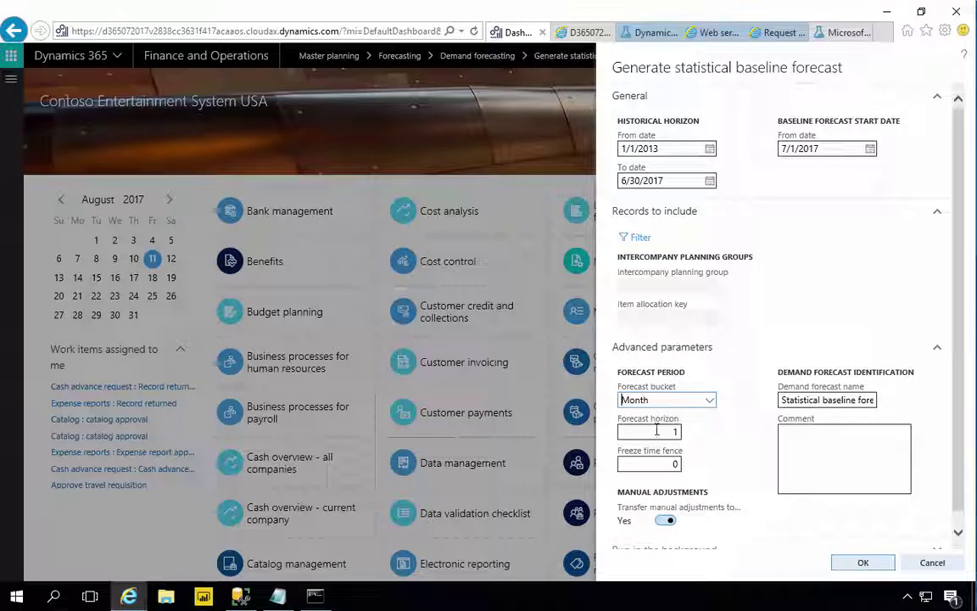
{"action": "left_click", "coordinate": [671, 432]}
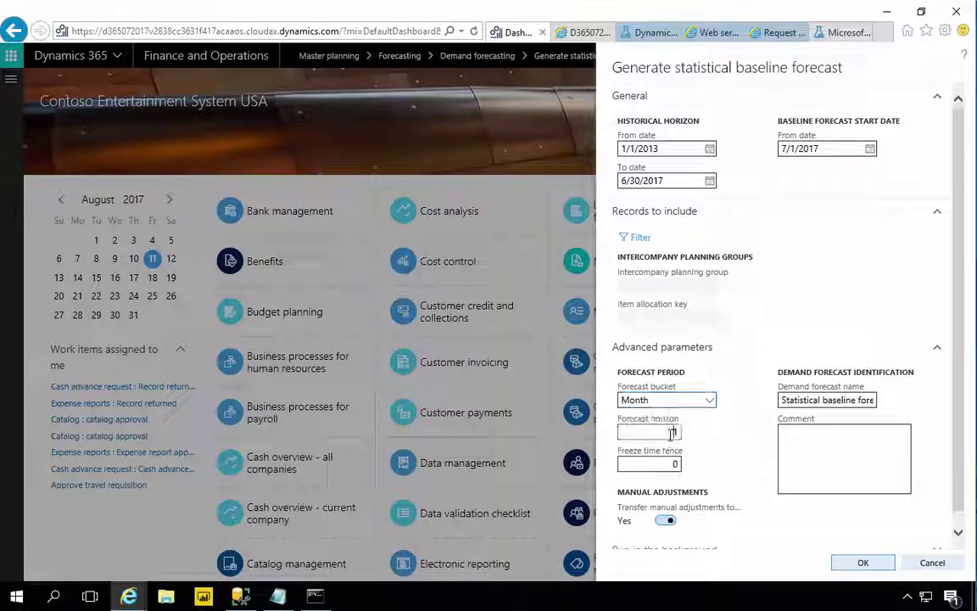
{"action": "double_click", "coordinate": [671, 433]}
{"action": "type", "text": "3"}
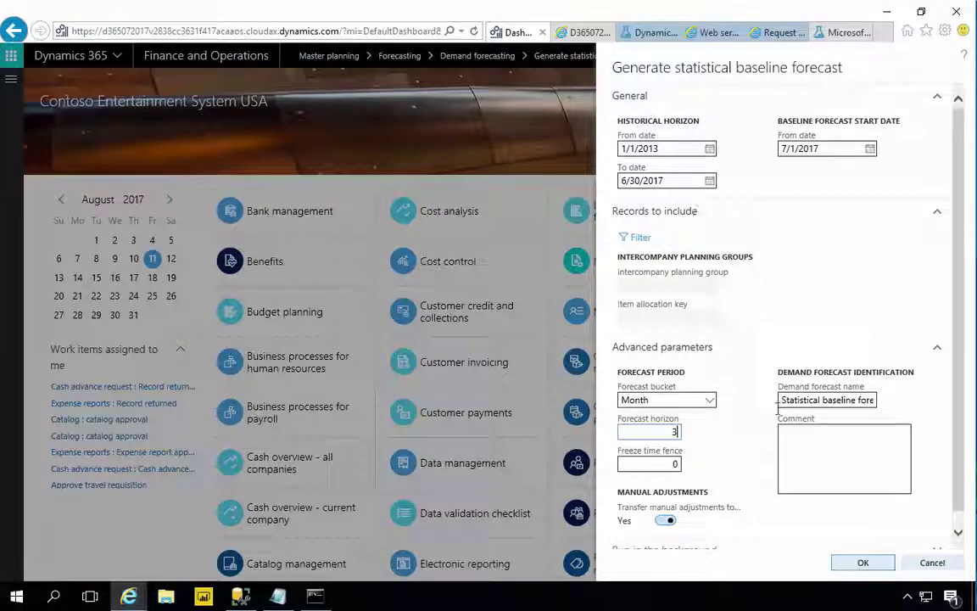
{"action": "left_click", "coordinate": [959, 531]}
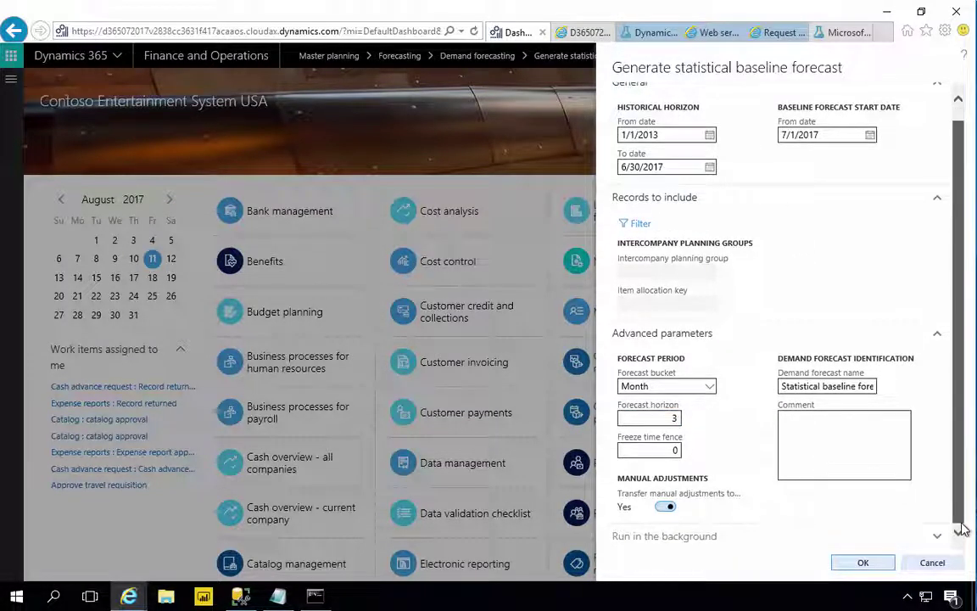
{"action": "left_click", "coordinate": [862, 564]}
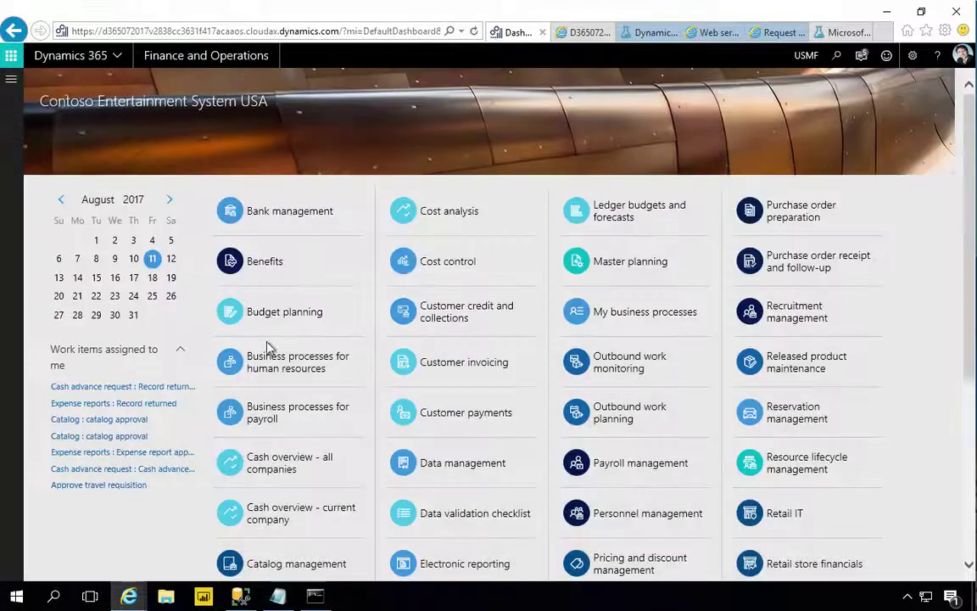
Step: Open the adjusted demand forecast and set the D0004 DEFAULT row to 200 for 7/1/2017, 300 for 8/1/2017 and 400 for 9/1/2017
{"action": "left_click", "coordinate": [12, 77]}
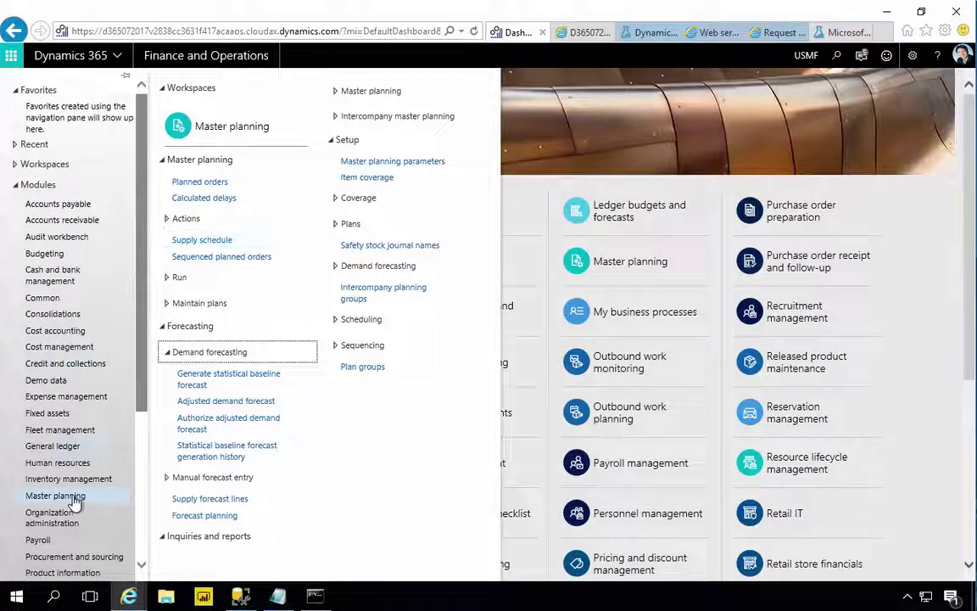
{"action": "left_click", "coordinate": [228, 403]}
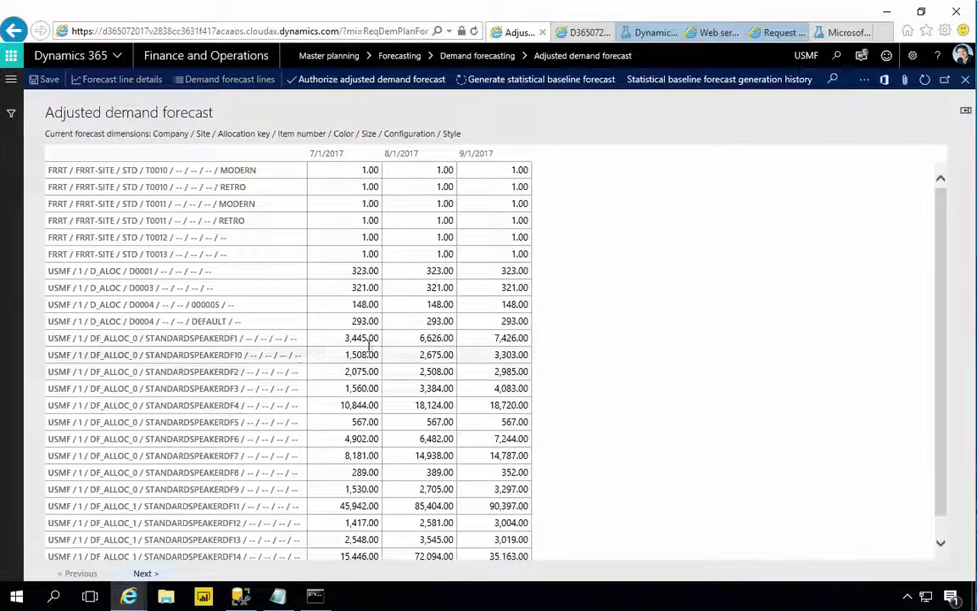
{"action": "left_click", "coordinate": [356, 322]}
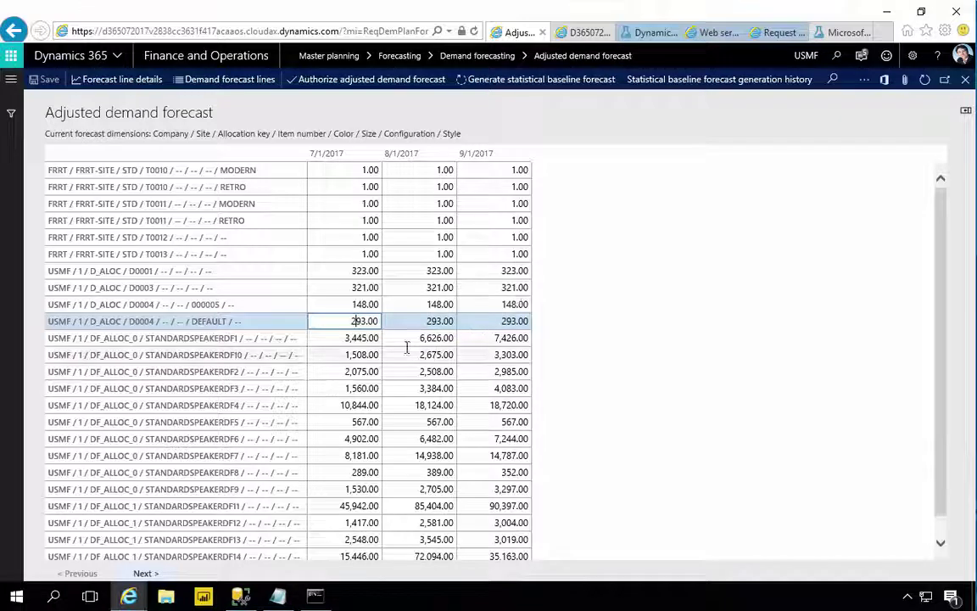
{"action": "double_click", "coordinate": [373, 317]}
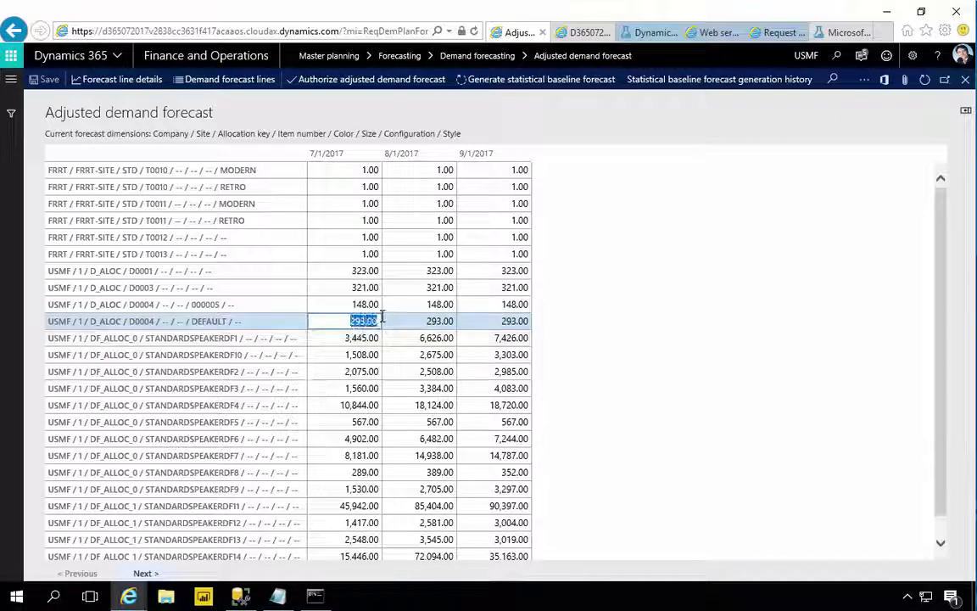
{"action": "type", "text": "20"}
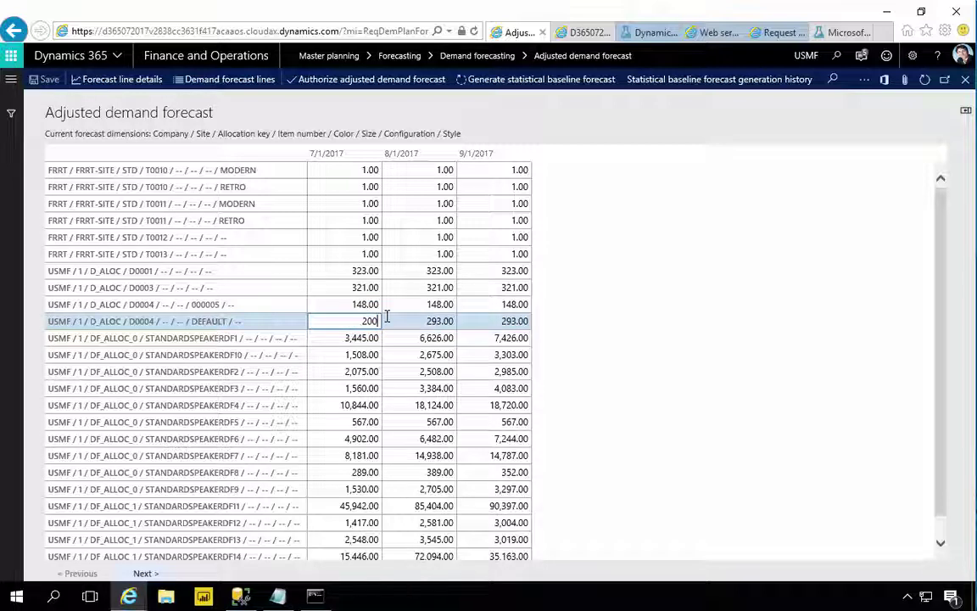
{"action": "key", "text": "Tab"}
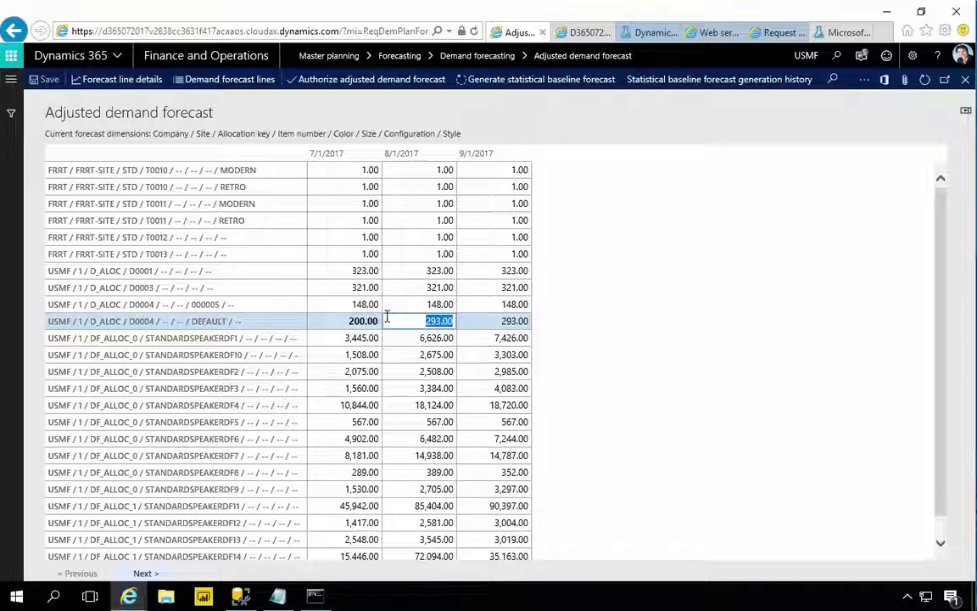
{"action": "type", "text": "300"}
{"action": "key", "text": "Tab"}
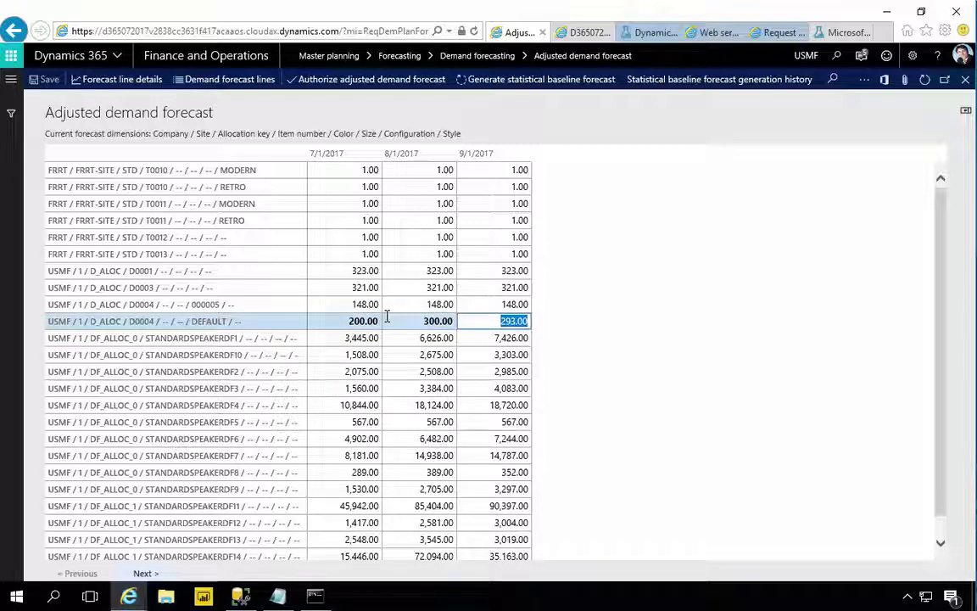
{"action": "type", "text": "400"}
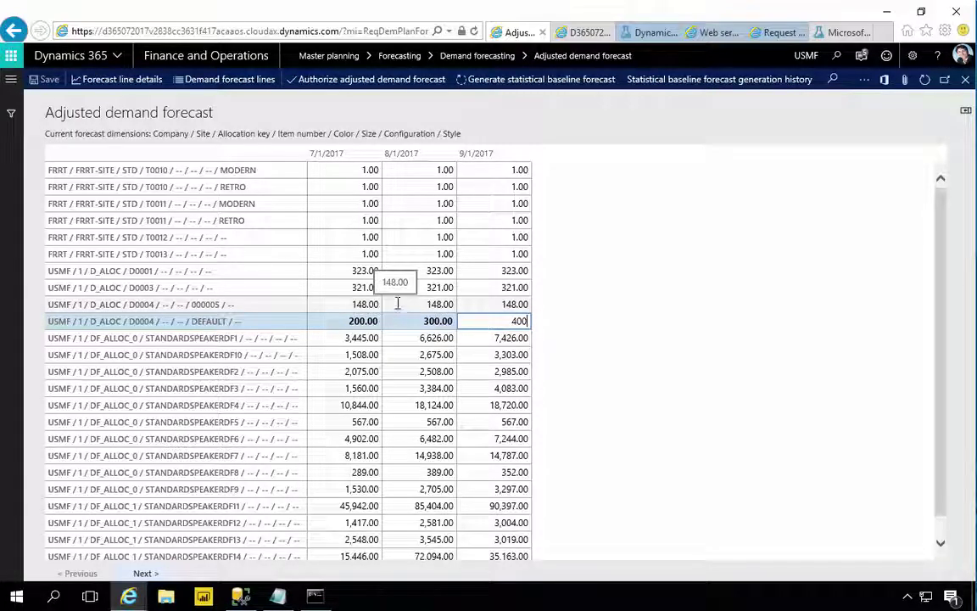
{"action": "left_click", "coordinate": [398, 304]}
{"action": "left_click", "coordinate": [422, 320]}
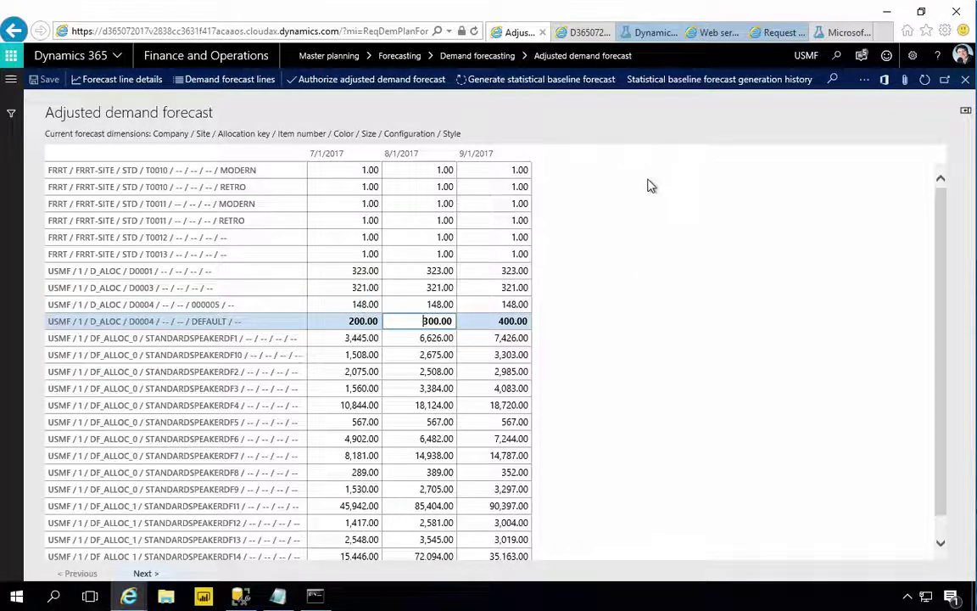
{"action": "left_click", "coordinate": [493, 320]}
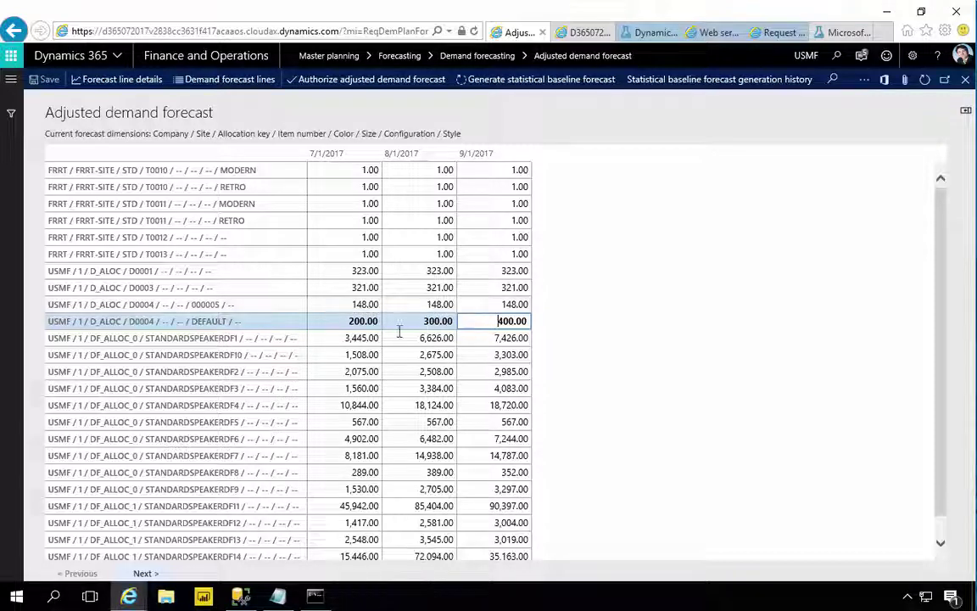
{"action": "left_click", "coordinate": [349, 320]}
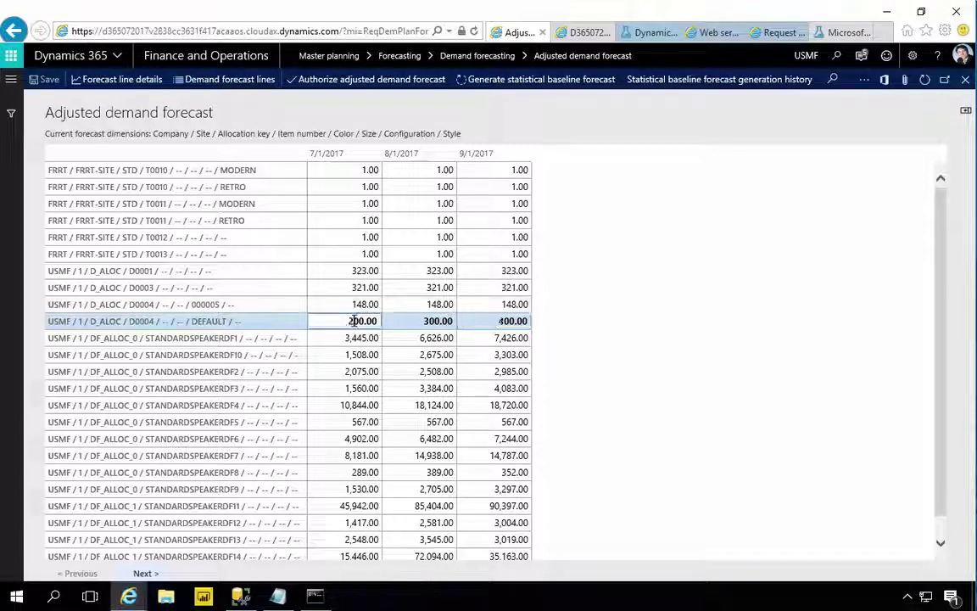
{"action": "left_click", "coordinate": [500, 320]}
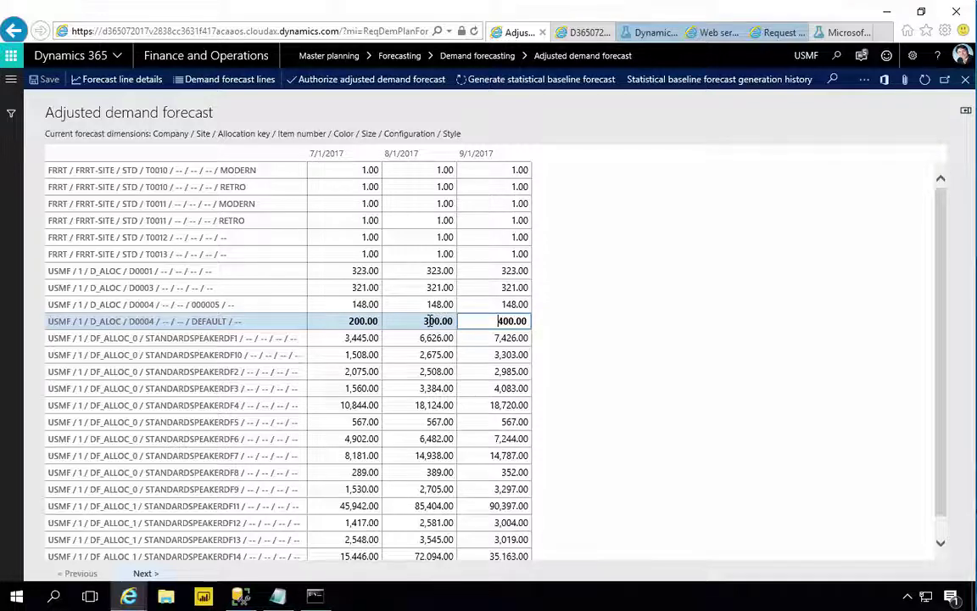
{"action": "scroll", "coordinate": [390, 323], "scroll_direction": "down", "scroll_amount": 1}
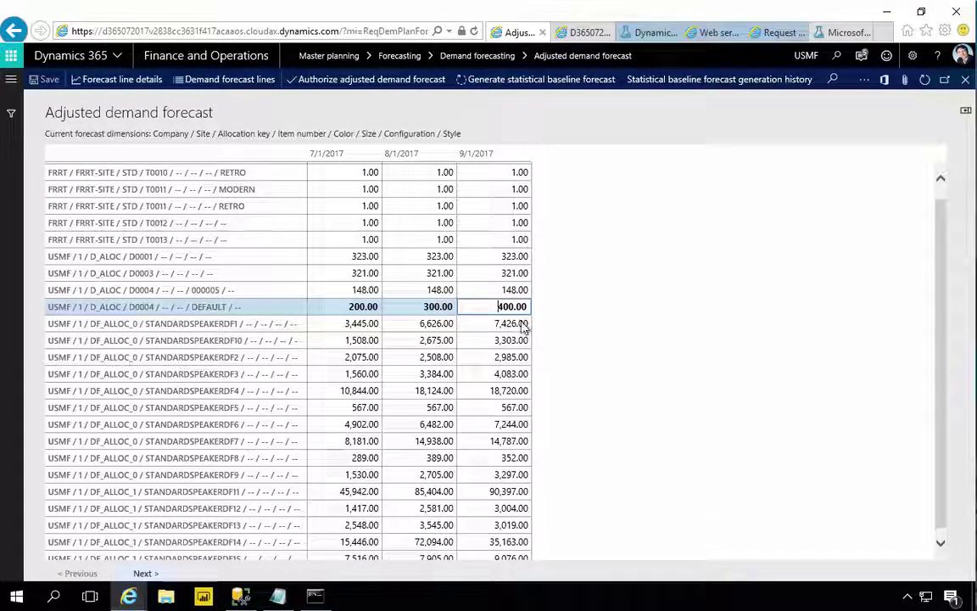
Step: Authorize the adjusted demand forecast for company usmf with model CurrentF only, removing frrt and usrt and accepting the override of existing lines
{"action": "left_click", "coordinate": [367, 79]}
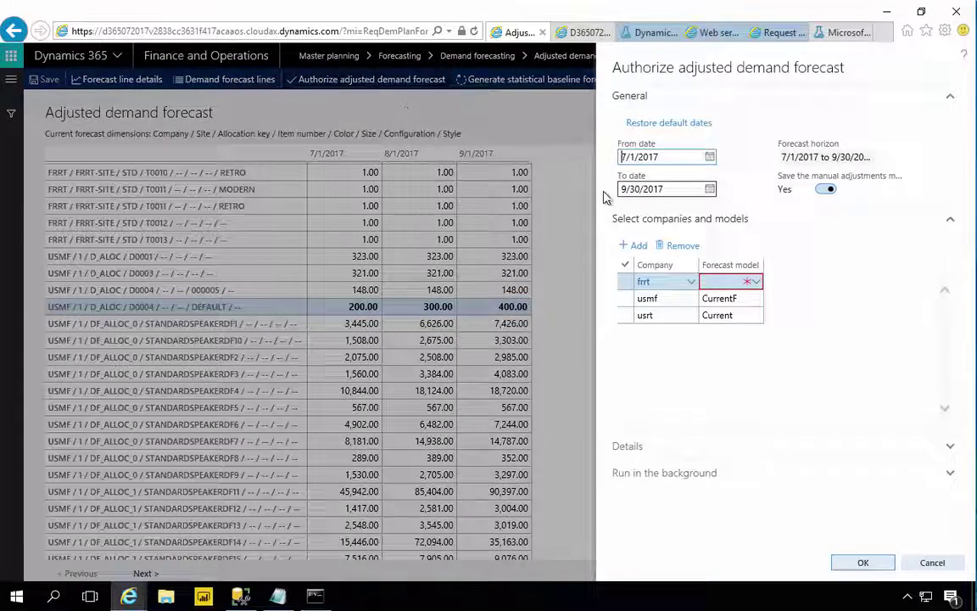
{"action": "left_click", "coordinate": [718, 281]}
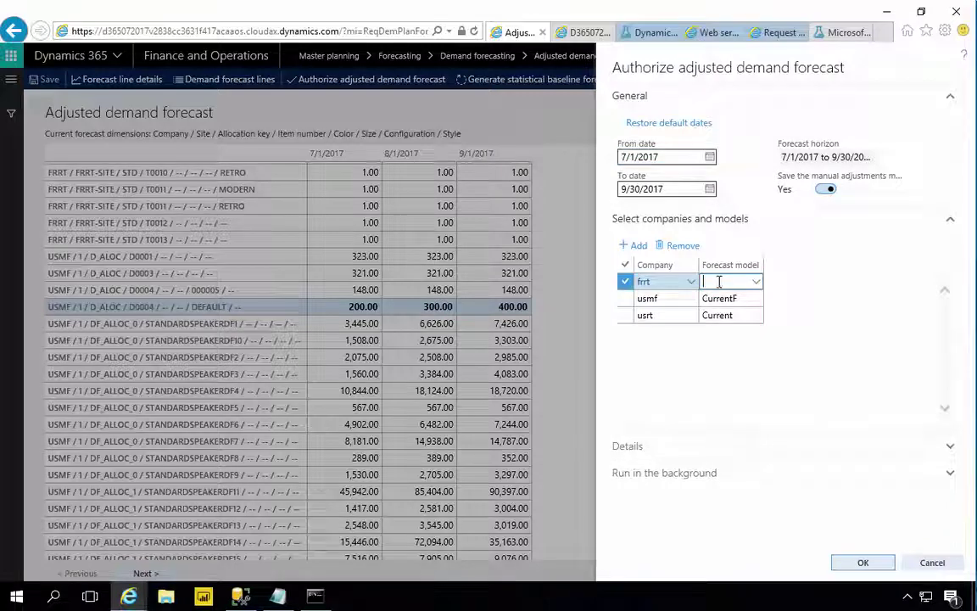
{"action": "left_click", "coordinate": [672, 246]}
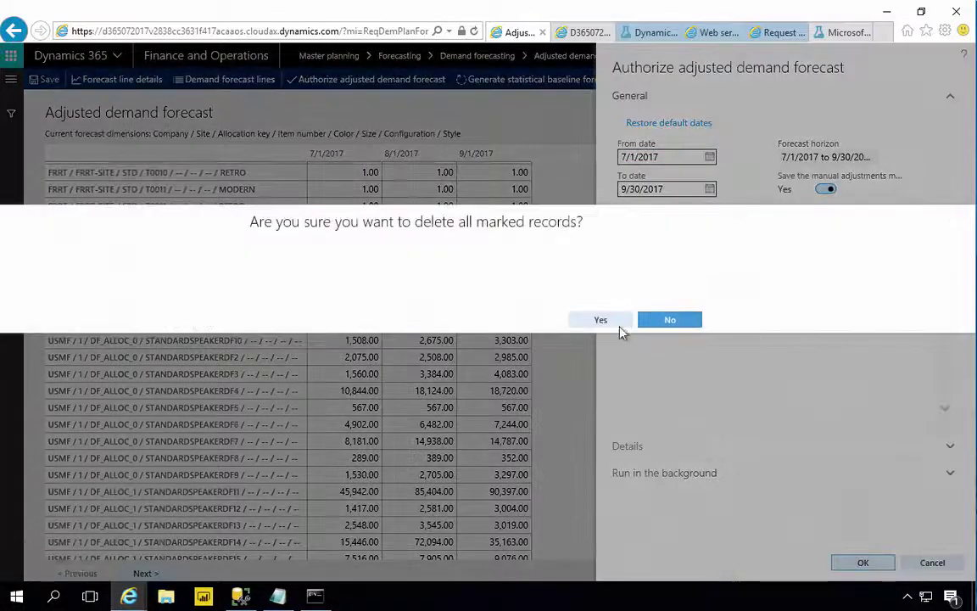
{"action": "left_click", "coordinate": [616, 320]}
{"action": "left_click", "coordinate": [727, 298]}
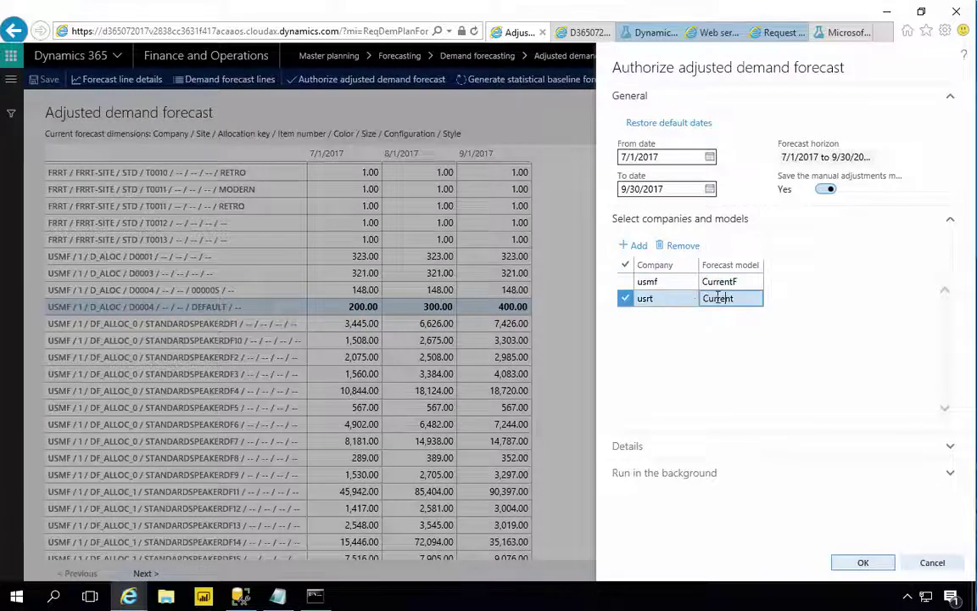
{"action": "left_click", "coordinate": [681, 247]}
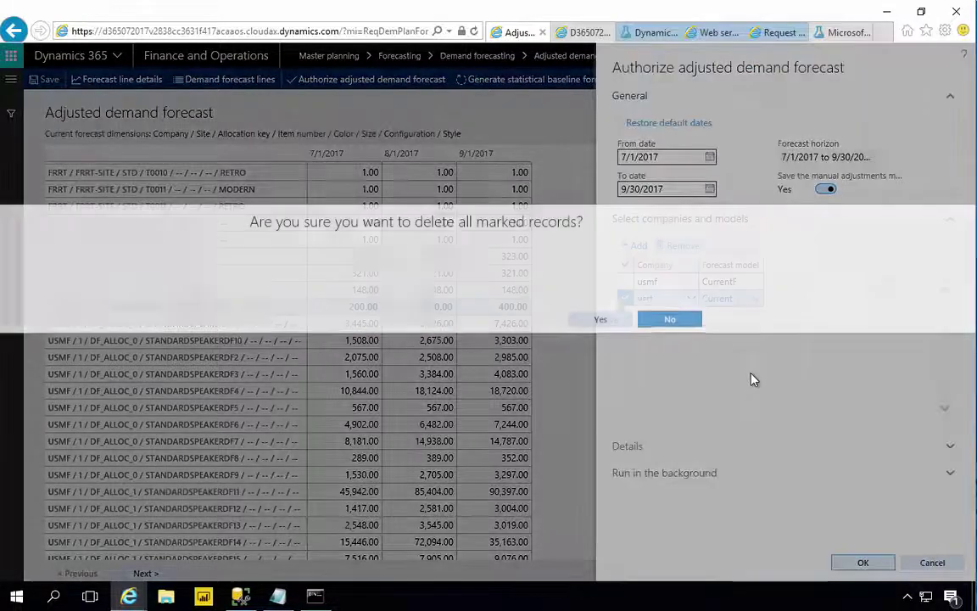
{"action": "left_click", "coordinate": [619, 321]}
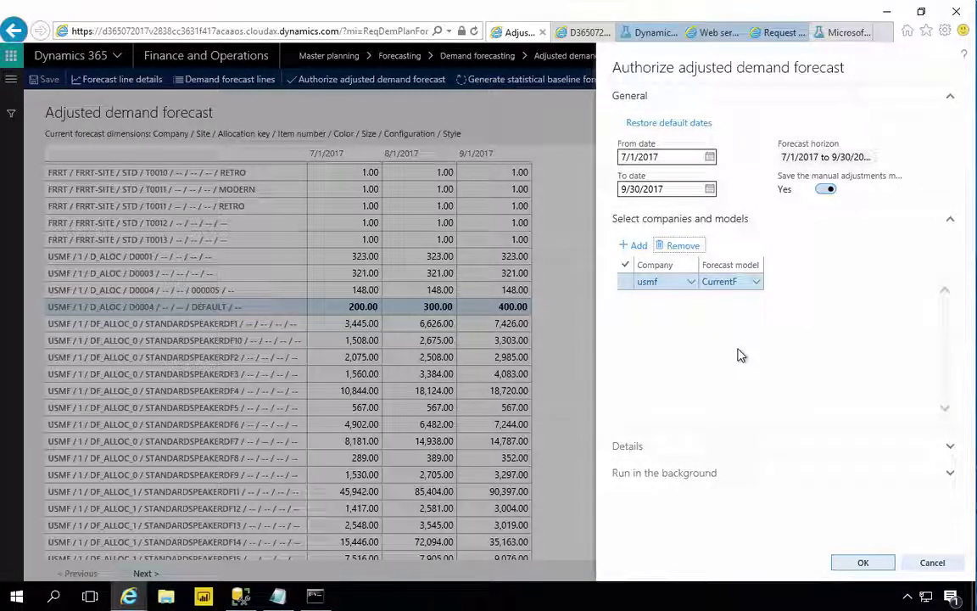
{"action": "left_click", "coordinate": [858, 564]}
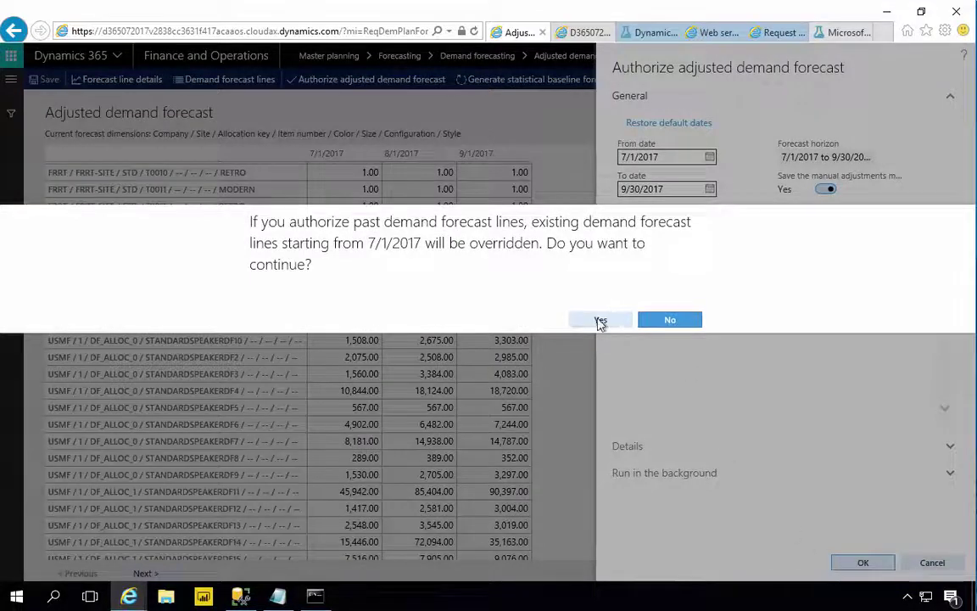
{"action": "left_click", "coordinate": [598, 323]}
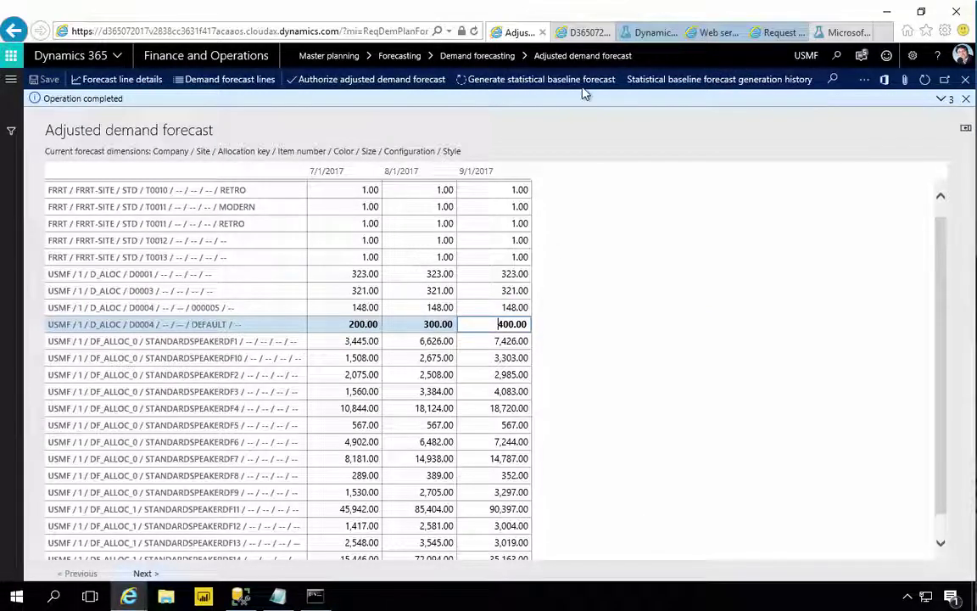
Step: Return to the Finance and Operations dashboard from the browser favorites and open Released products in Product information management
{"action": "left_click", "coordinate": [256, 32]}
{"action": "left_click", "coordinate": [270, 31]}
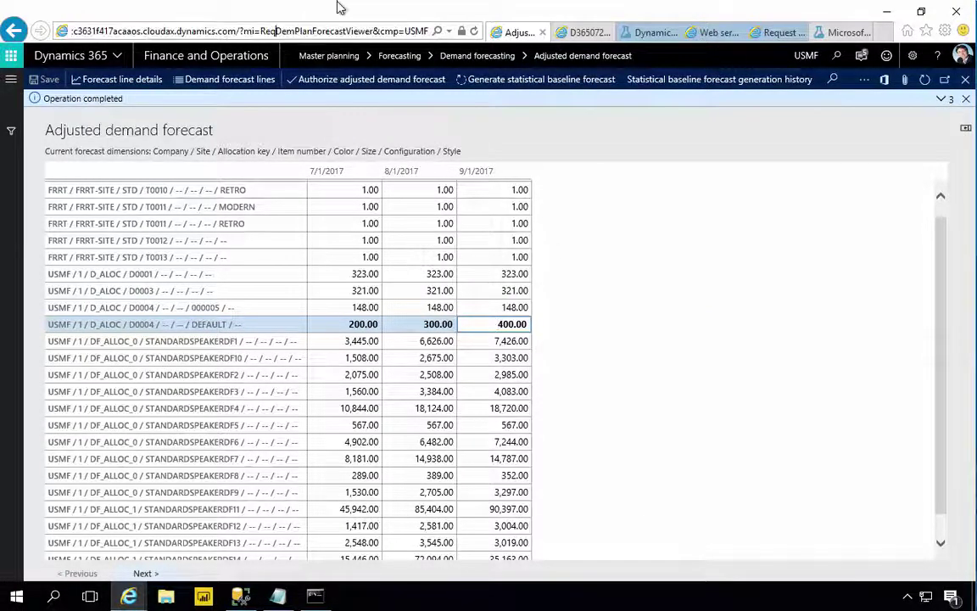
{"action": "left_click", "coordinate": [925, 30]}
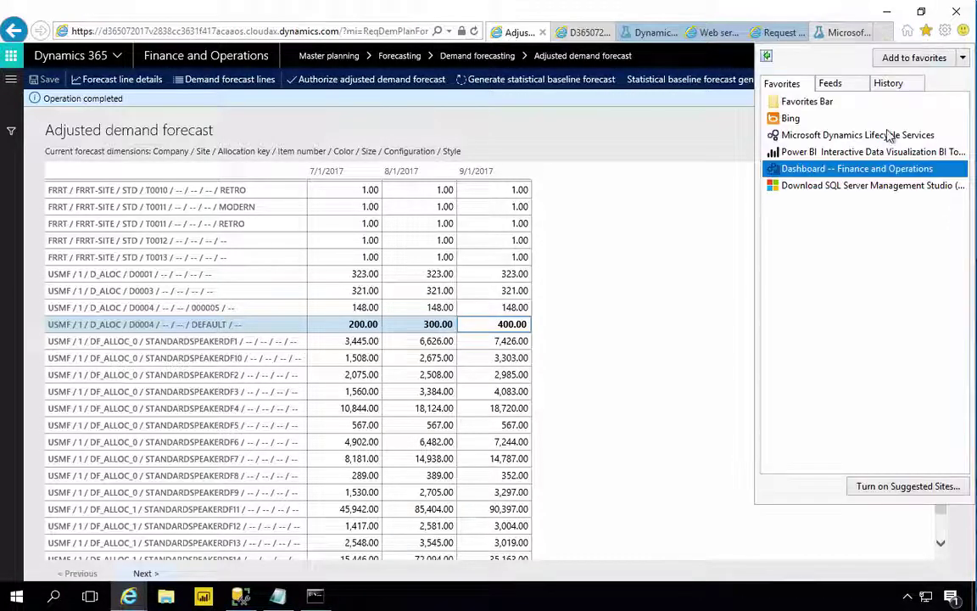
{"action": "left_click", "coordinate": [846, 168]}
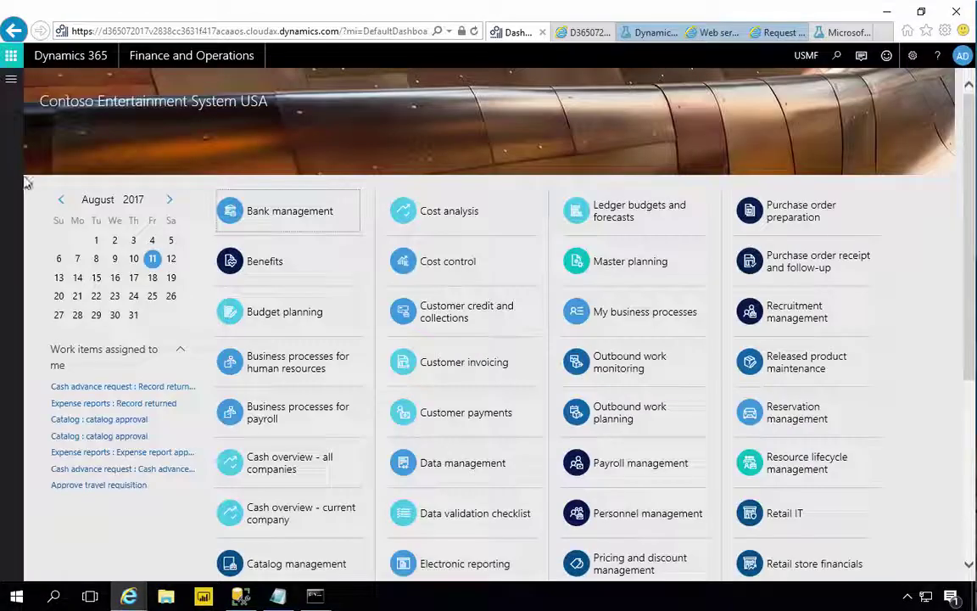
{"action": "left_click", "coordinate": [11, 78]}
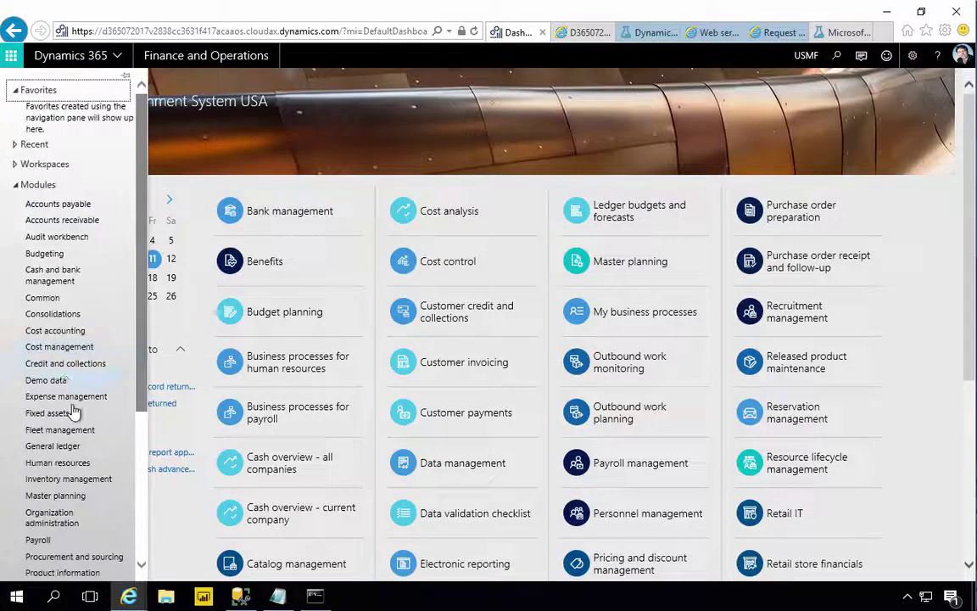
{"action": "scroll", "coordinate": [70, 407], "scroll_direction": "down", "scroll_amount": 5}
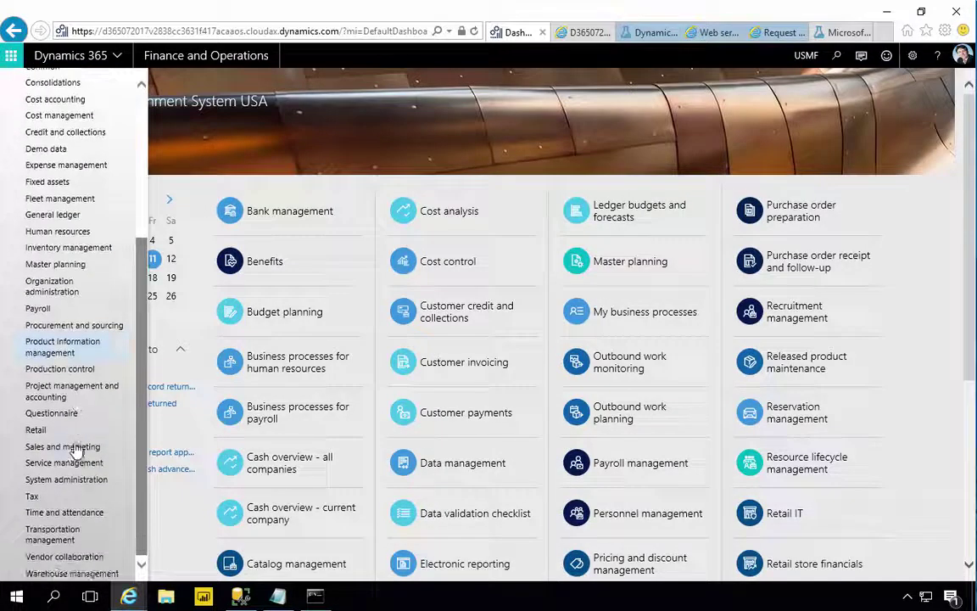
{"action": "left_click", "coordinate": [49, 346]}
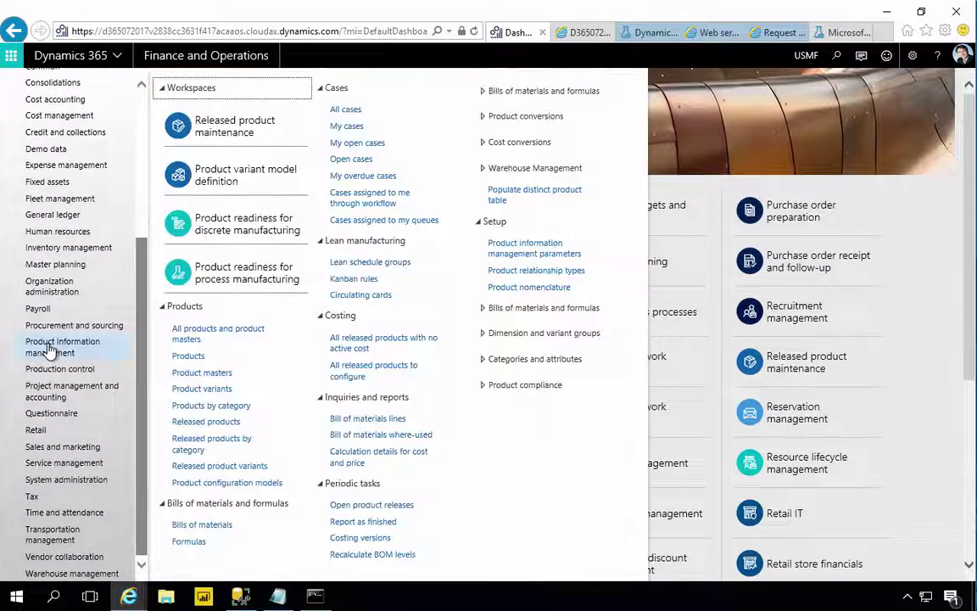
{"action": "left_click", "coordinate": [206, 422]}
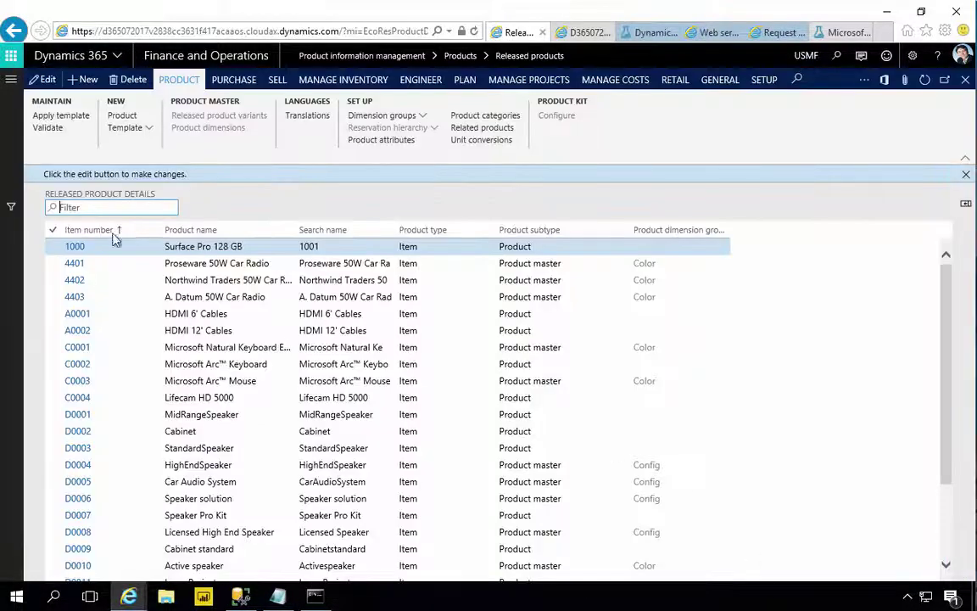
Step: Filter the released products by item number D0004 and open that item's demand forecast
{"action": "type", "text": "D"}
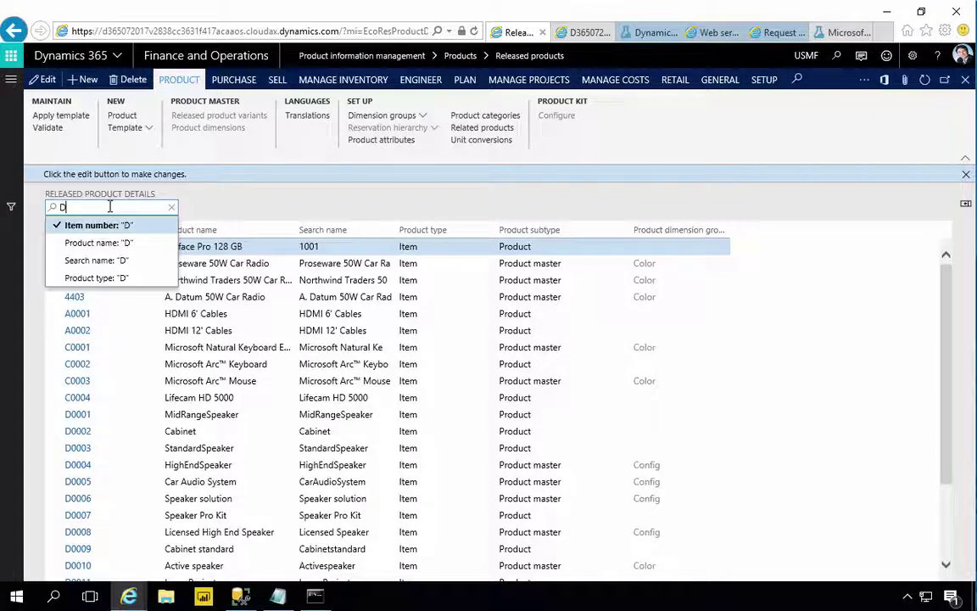
{"action": "type", "text": "0004"}
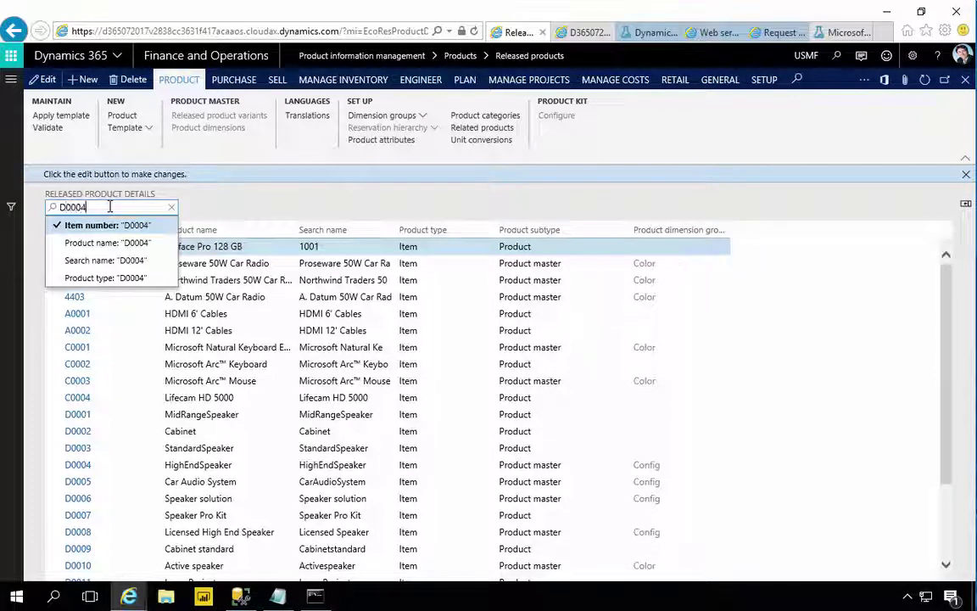
{"action": "key", "text": "Return"}
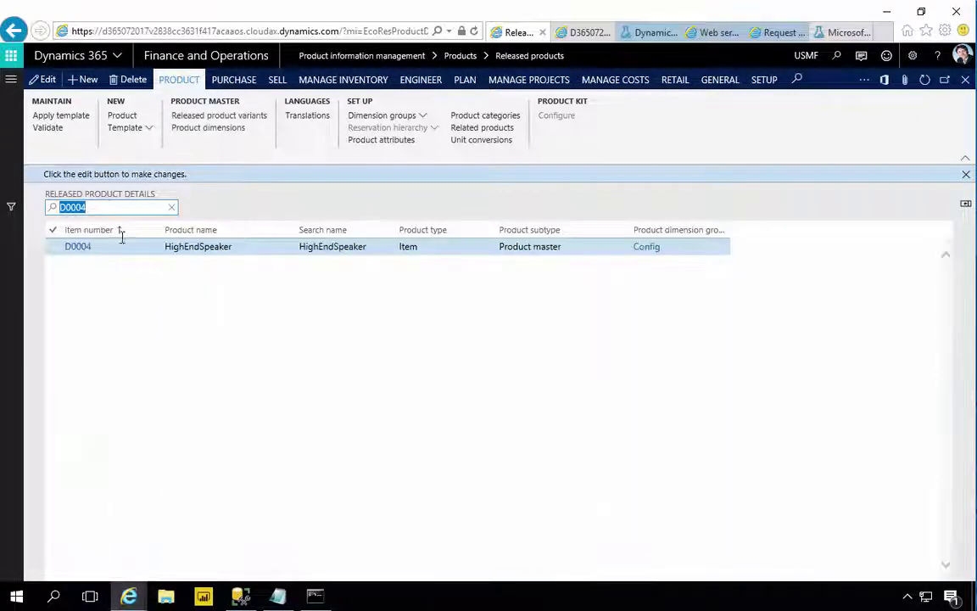
{"action": "left_click", "coordinate": [174, 248]}
{"action": "left_click", "coordinate": [466, 80]}
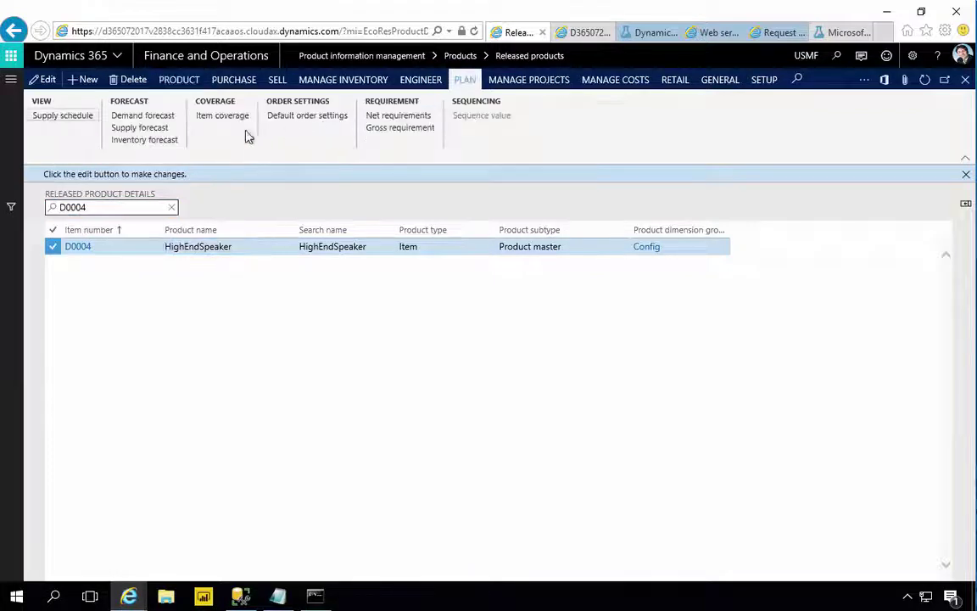
{"action": "left_click", "coordinate": [161, 118]}
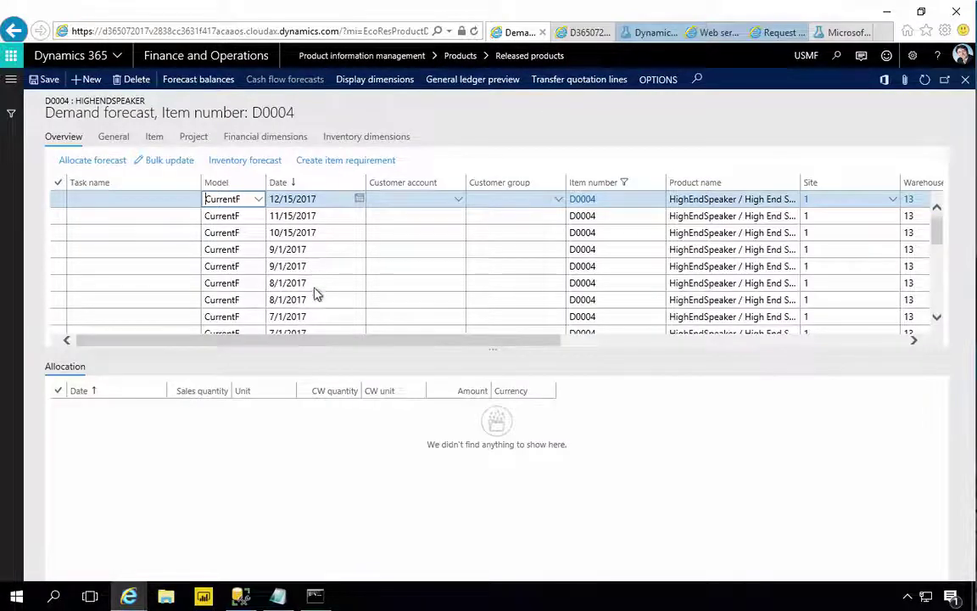
Step: Check the sales quantity of the D0004 demand forecast lines dated 7/1/2017
{"action": "left_click", "coordinate": [317, 317]}
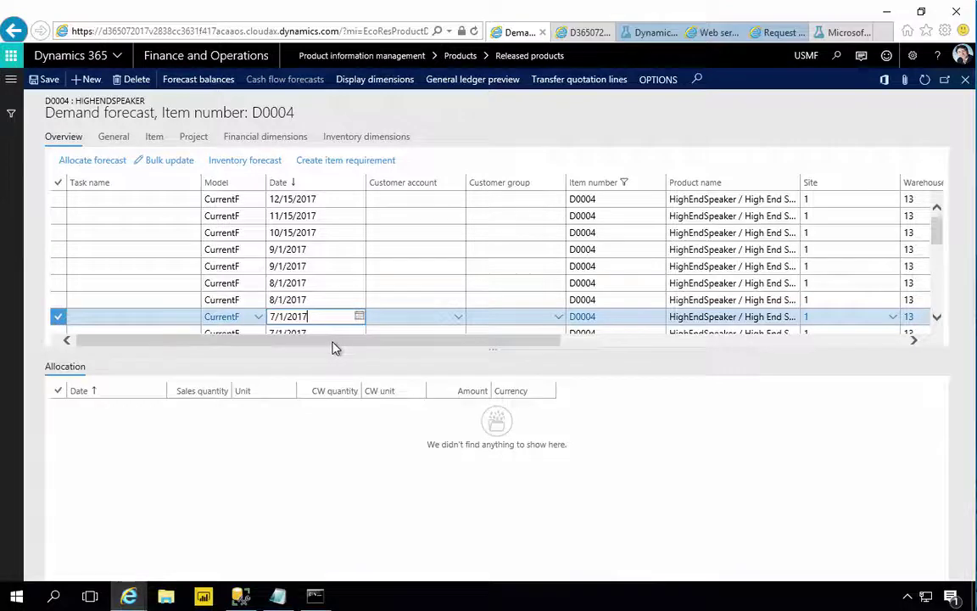
{"action": "left_click_drag", "start_coordinate": [333, 348], "coordinate": [593, 376]}
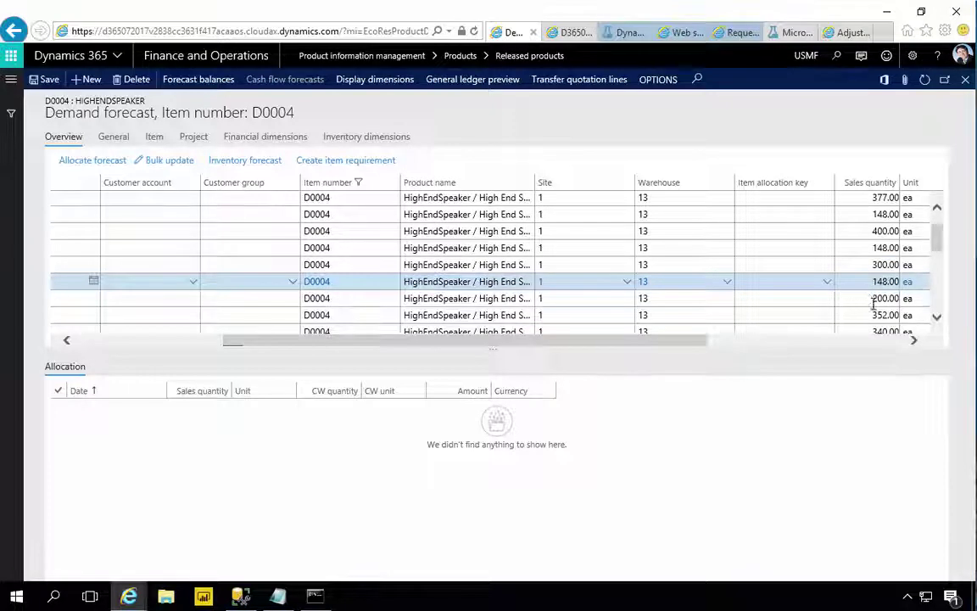
{"action": "left_click", "coordinate": [875, 297]}
{"action": "left_click_drag", "start_coordinate": [873, 298], "coordinate": [902, 298]}
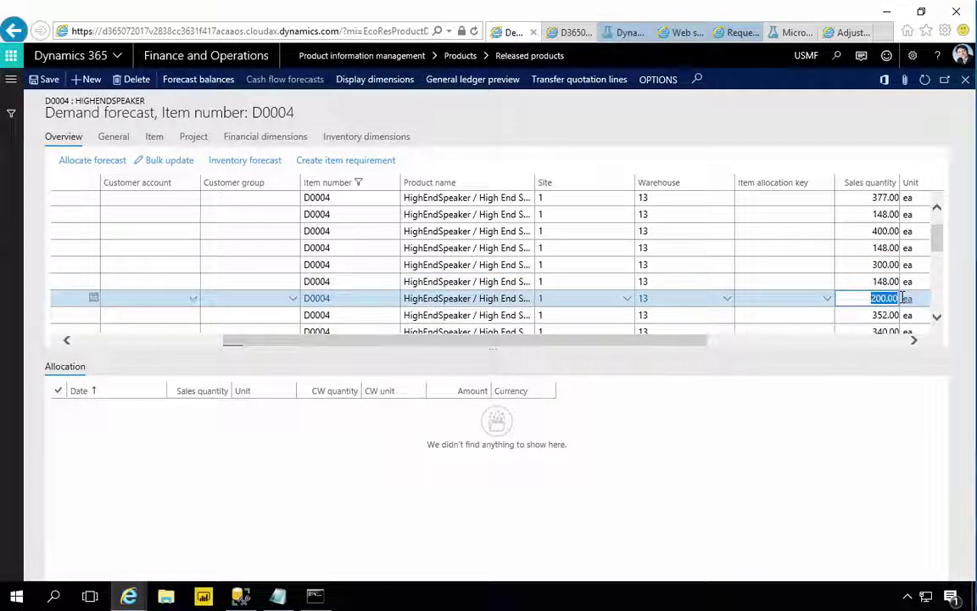
{"action": "left_click_drag", "start_coordinate": [676, 343], "coordinate": [530, 370]}
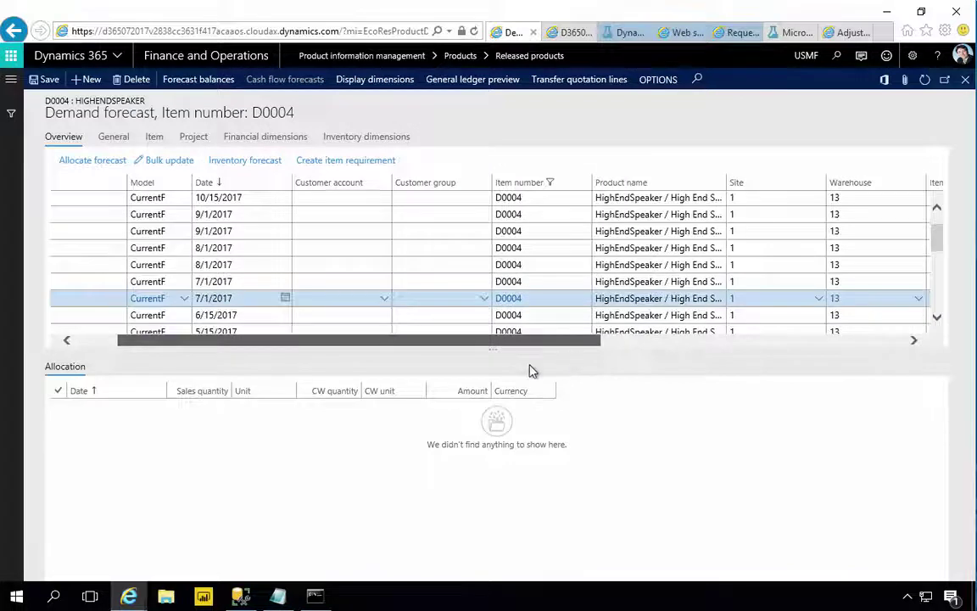
Step: Inspect the inventory dimensions of both 7/1/2017 forecast lines to identify each line's configuration
{"action": "left_click", "coordinate": [223, 282]}
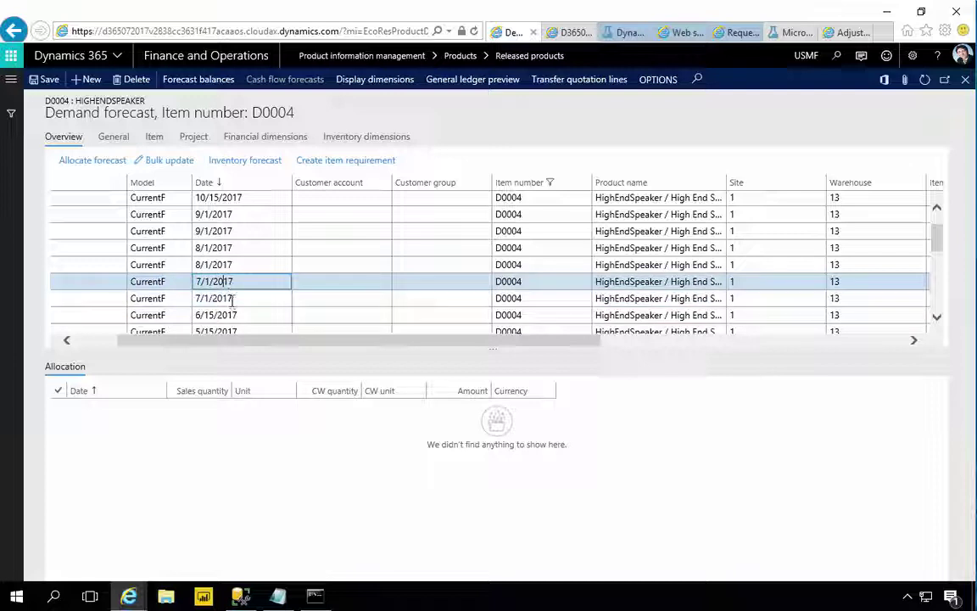
{"action": "left_click", "coordinate": [341, 138]}
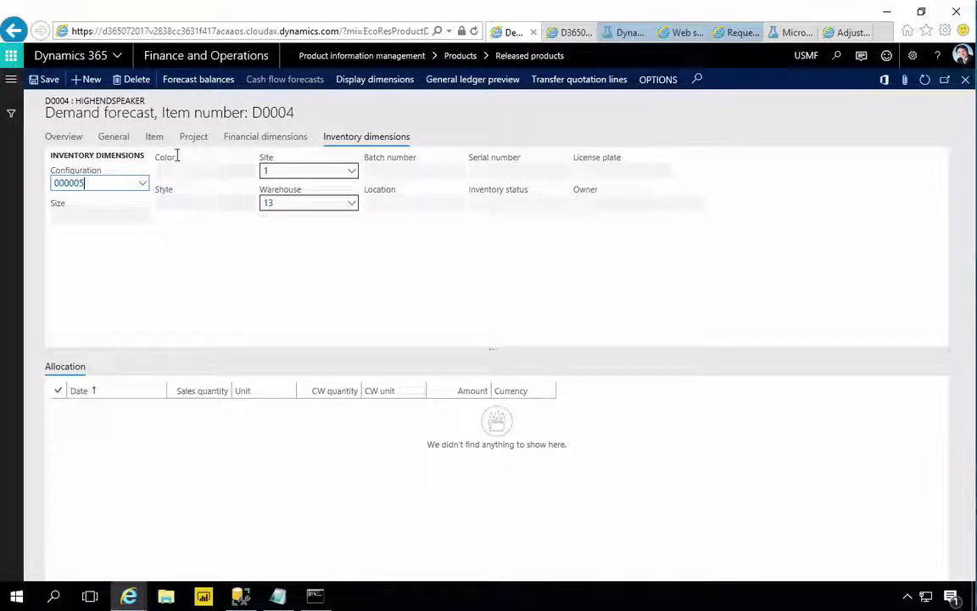
{"action": "left_click", "coordinate": [67, 141]}
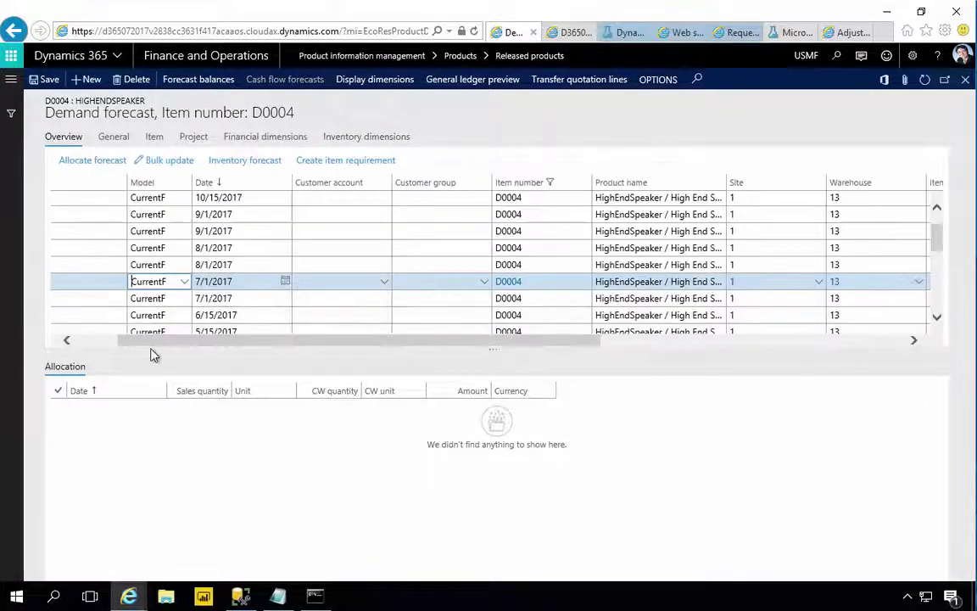
{"action": "left_click", "coordinate": [203, 297]}
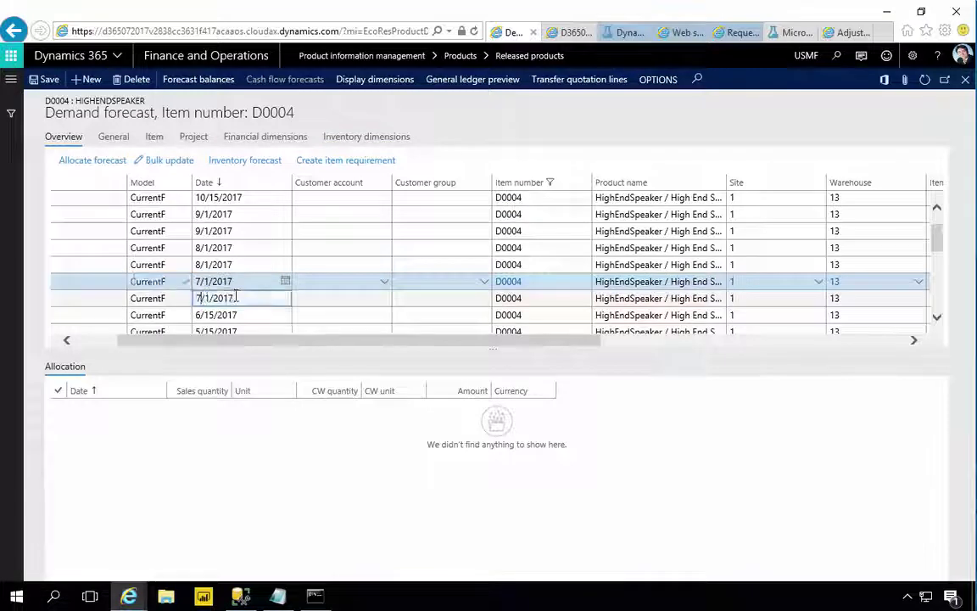
{"action": "left_click", "coordinate": [358, 138]}
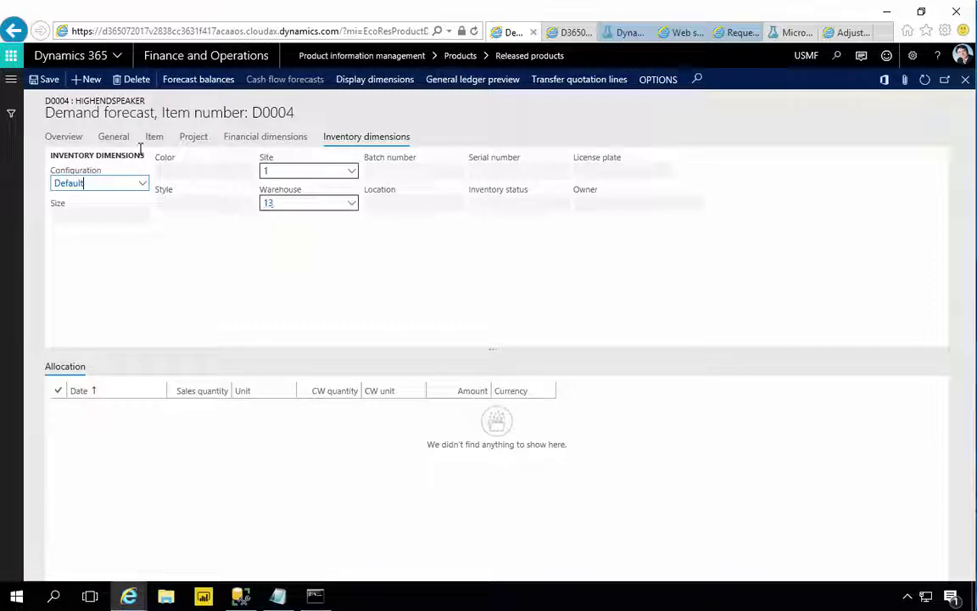
{"action": "left_click", "coordinate": [65, 138]}
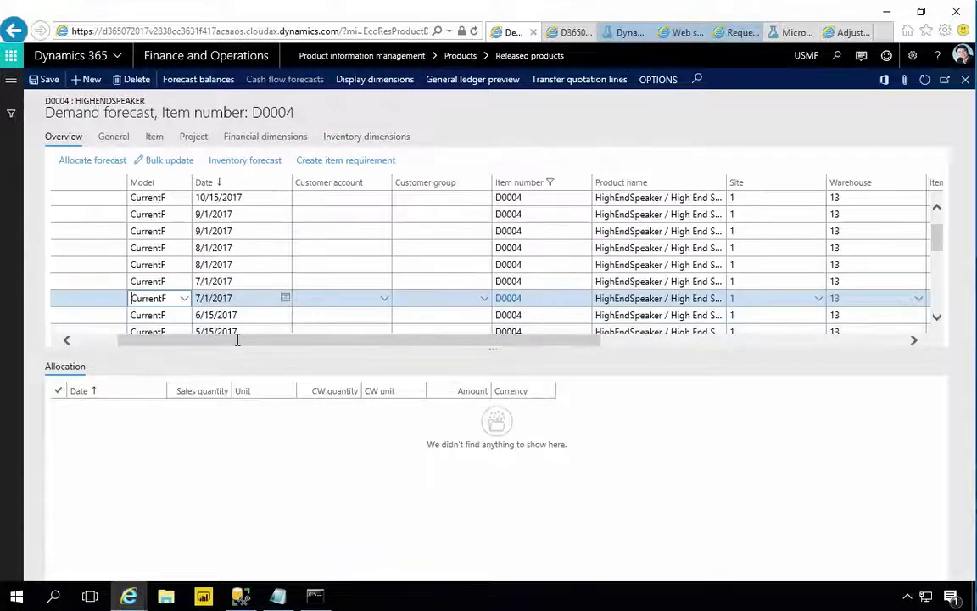
Step: Compare the sales quantities of the D0004 forecast lines with the 7/1/2017 values in the adjusted demand forecast for configurations DEFAULT and 000005
{"action": "left_click_drag", "start_coordinate": [246, 346], "coordinate": [567, 343]}
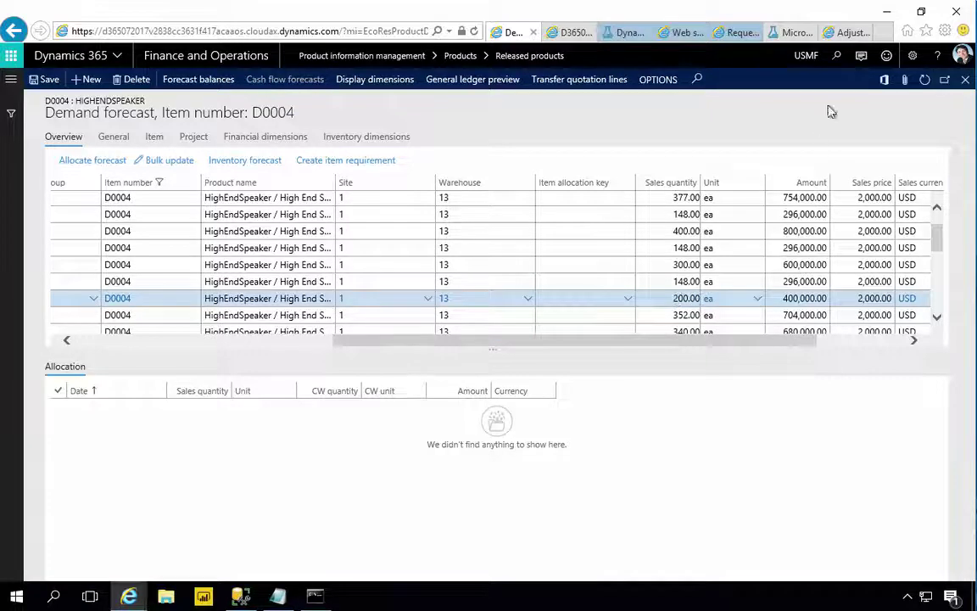
{"action": "left_click", "coordinate": [844, 32]}
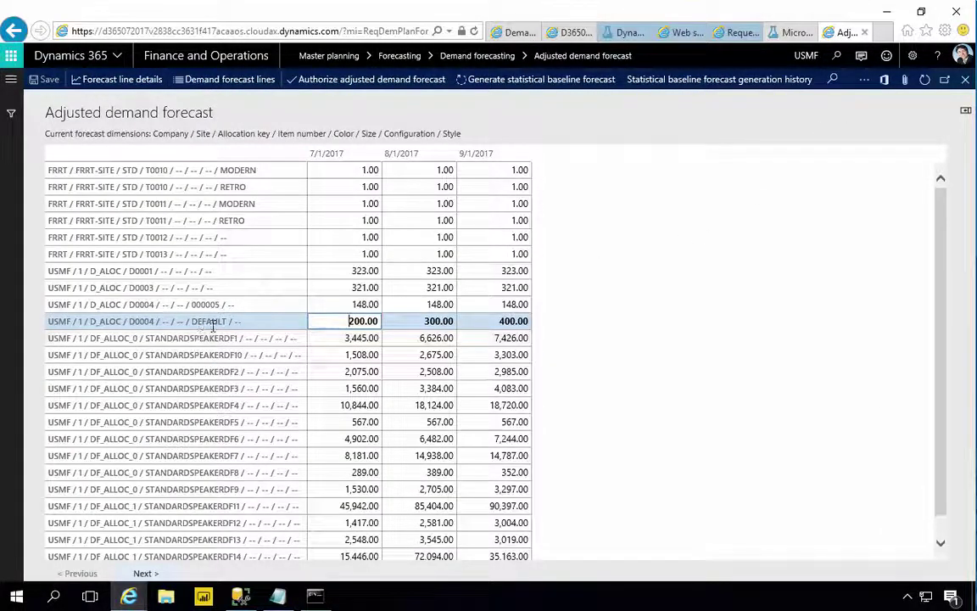
{"action": "left_click_drag", "start_coordinate": [348, 321], "coordinate": [380, 321]}
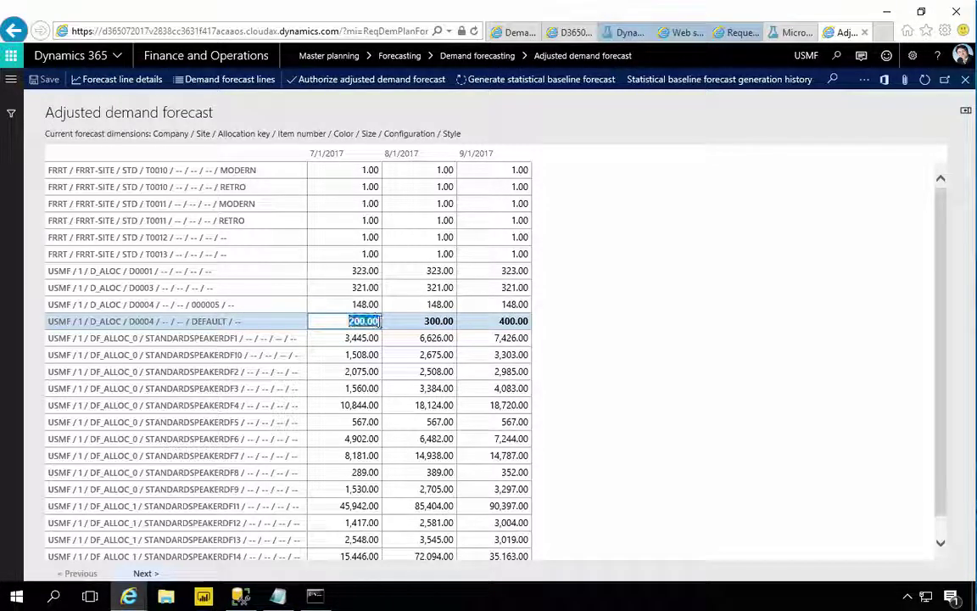
{"action": "left_click", "coordinate": [364, 305]}
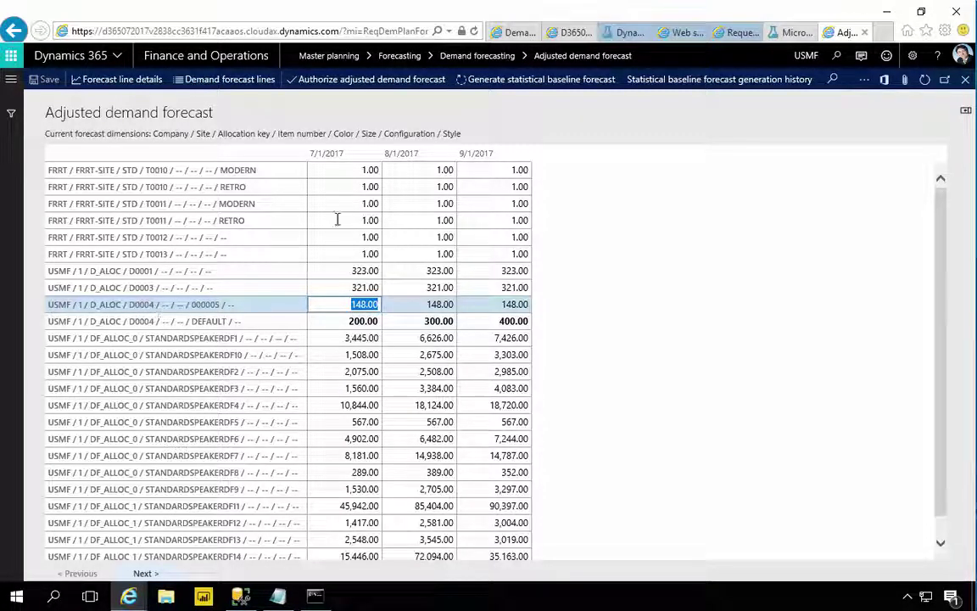
{"action": "left_click", "coordinate": [514, 32]}
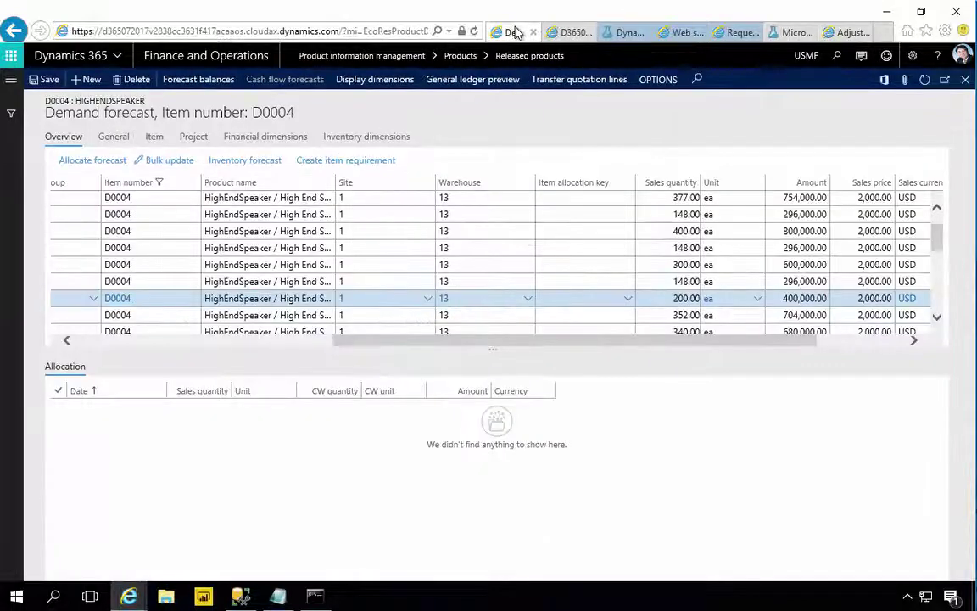
Step: Find and select the 8/1/2017 line directly above the 7/1/2017 lines in the D0004 demand forecast
{"action": "left_click", "coordinate": [937, 320]}
{"action": "left_click", "coordinate": [937, 320]}
{"action": "left_click", "coordinate": [936, 320]}
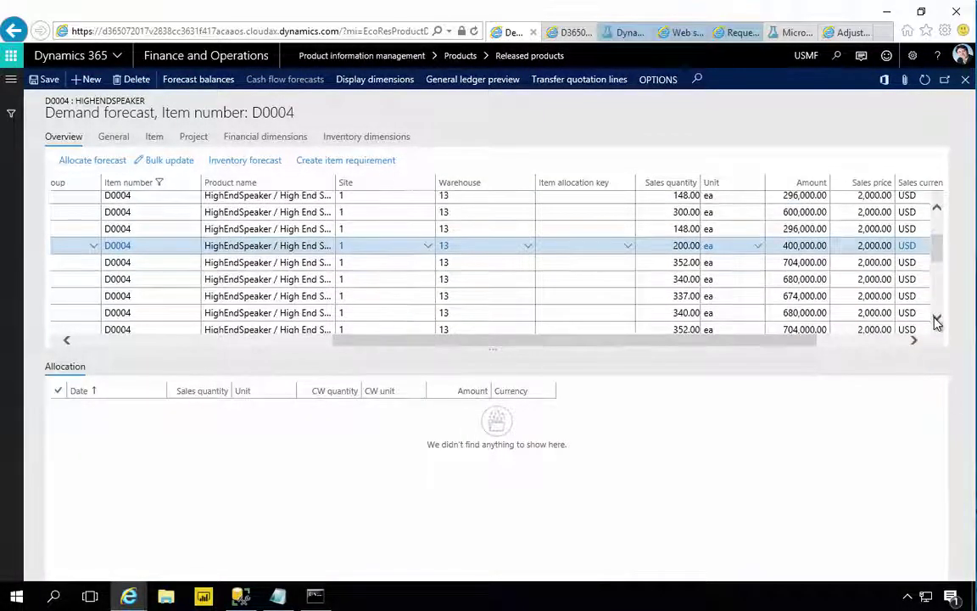
{"action": "left_click_drag", "start_coordinate": [759, 346], "coordinate": [567, 363]}
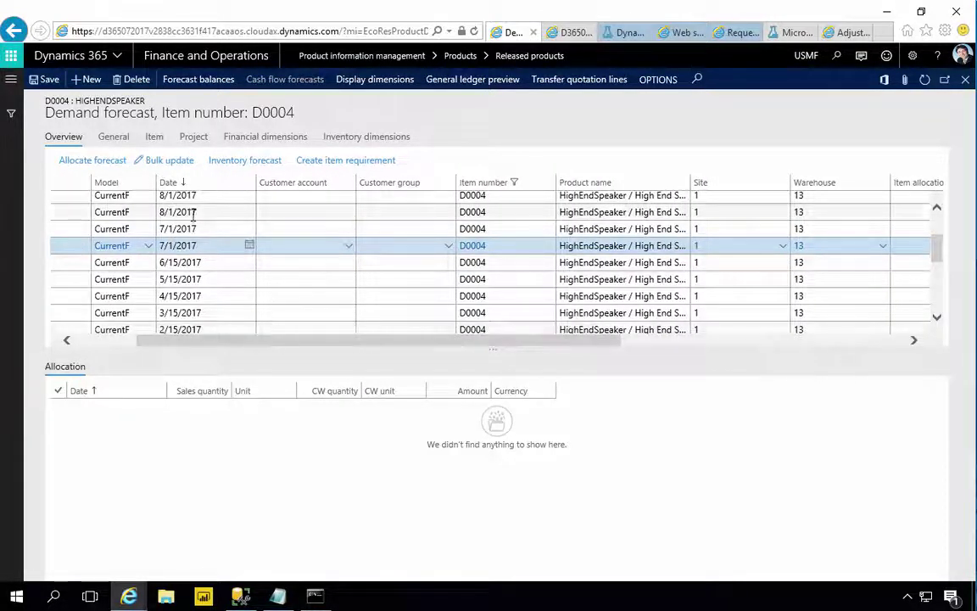
{"action": "key", "text": "Up"}
{"action": "key", "text": "Up"}
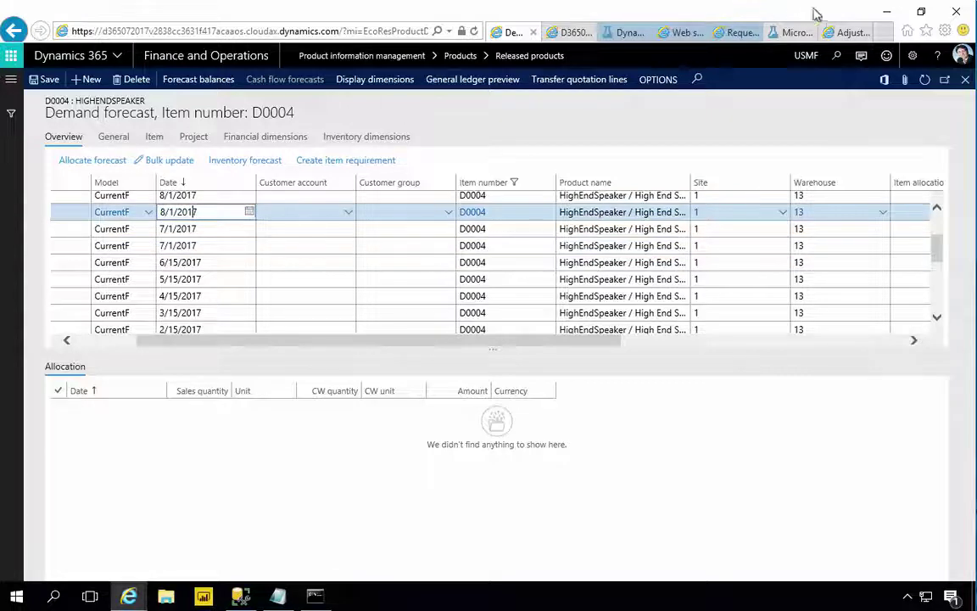
Step: Compare the 8/1/2017 DEFAULT configuration value in the adjusted demand forecast with the sales quantity of the selected D0004 forecast line
{"action": "left_click", "coordinate": [844, 32]}
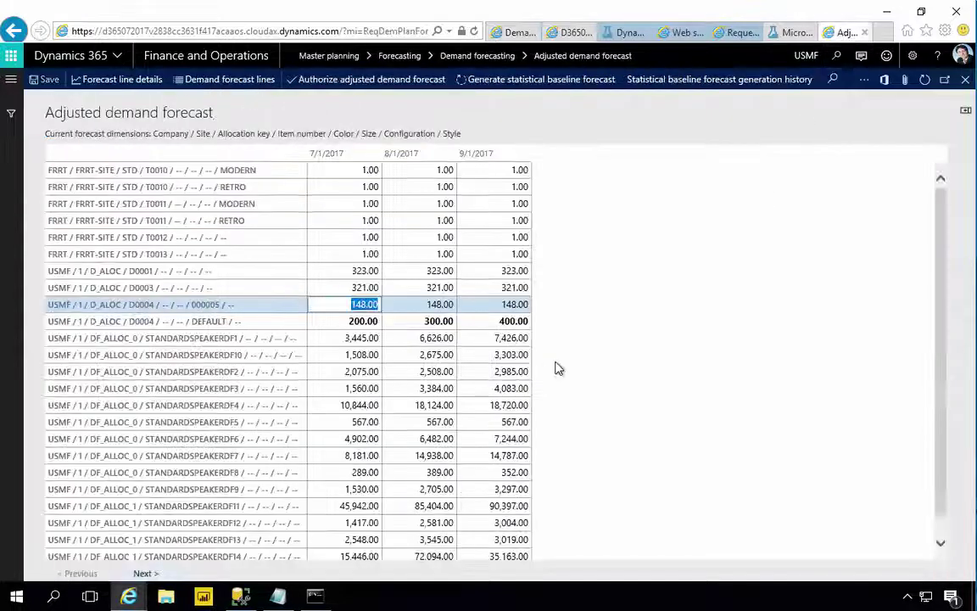
{"action": "left_click", "coordinate": [422, 322]}
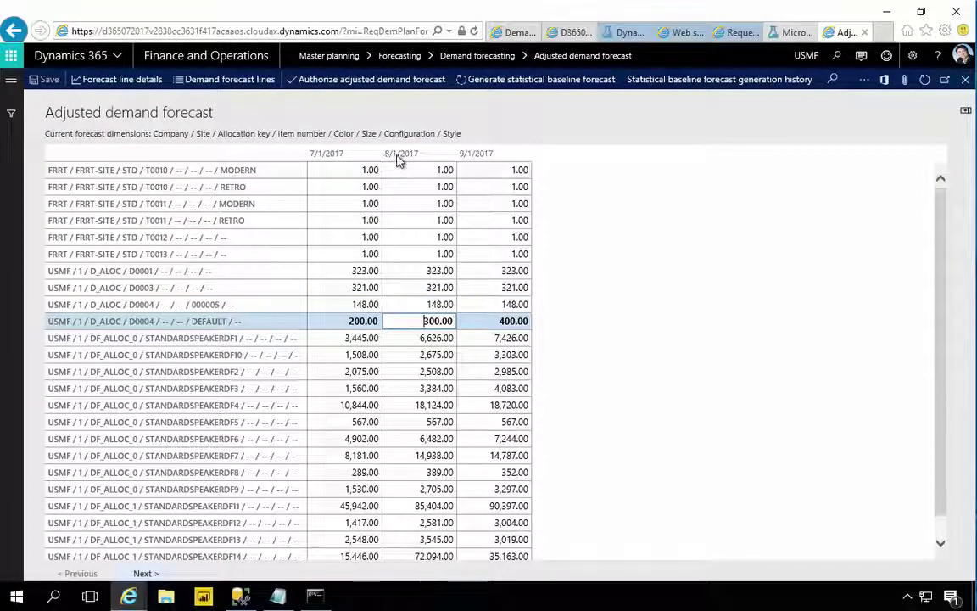
{"action": "left_click", "coordinate": [511, 32]}
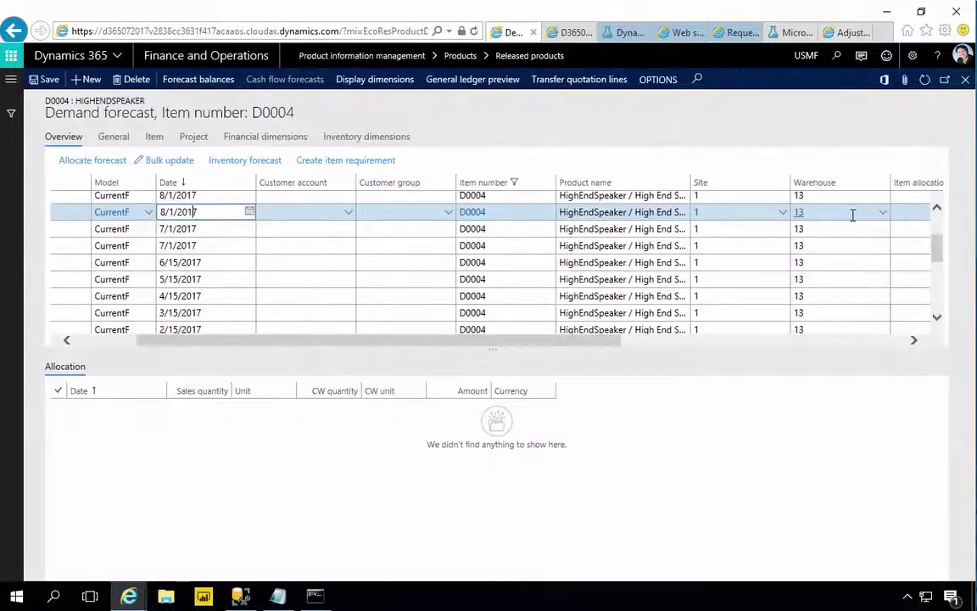
{"action": "left_click_drag", "start_coordinate": [599, 341], "coordinate": [763, 318]}
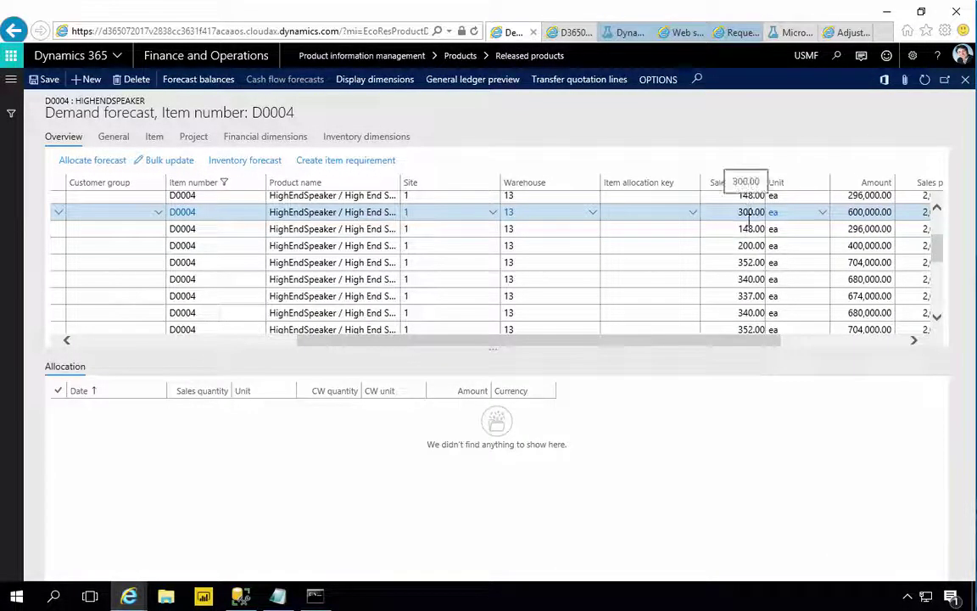
{"action": "left_click_drag", "start_coordinate": [669, 346], "coordinate": [466, 370]}
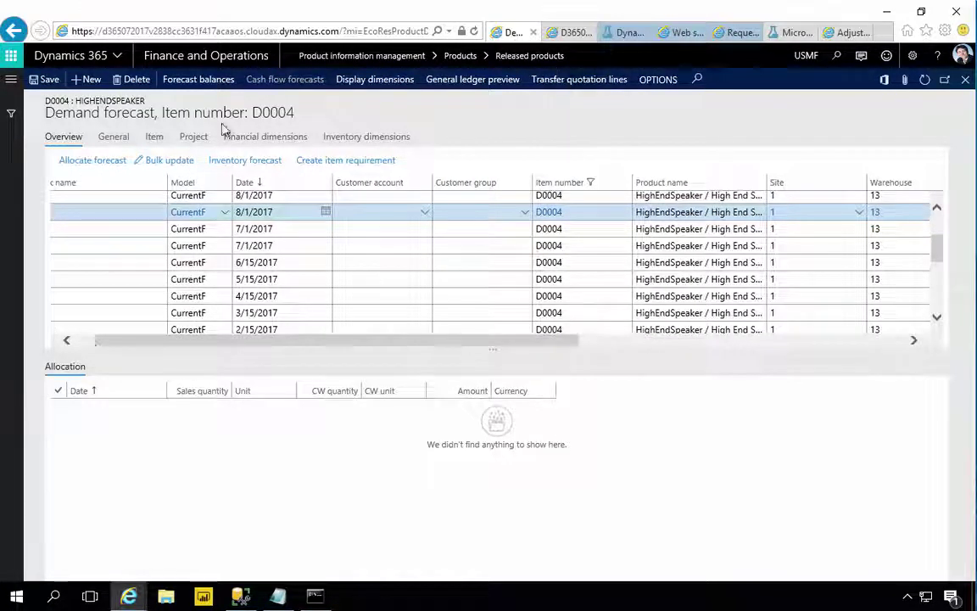
Step: Open the Azure Machine Learning settings in the demand forecasting parameters of Master planning
{"action": "left_click", "coordinate": [844, 32]}
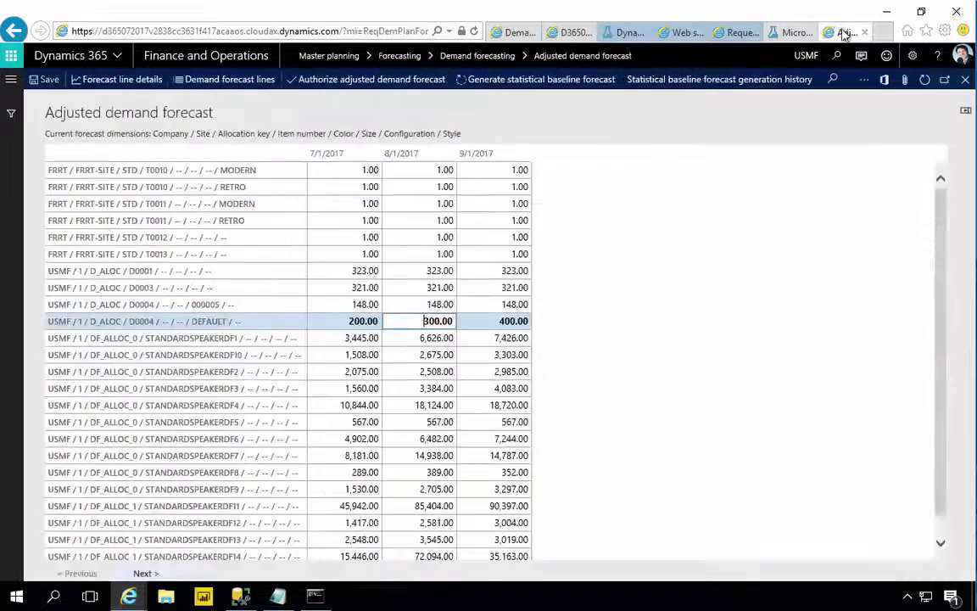
{"action": "left_click", "coordinate": [11, 79]}
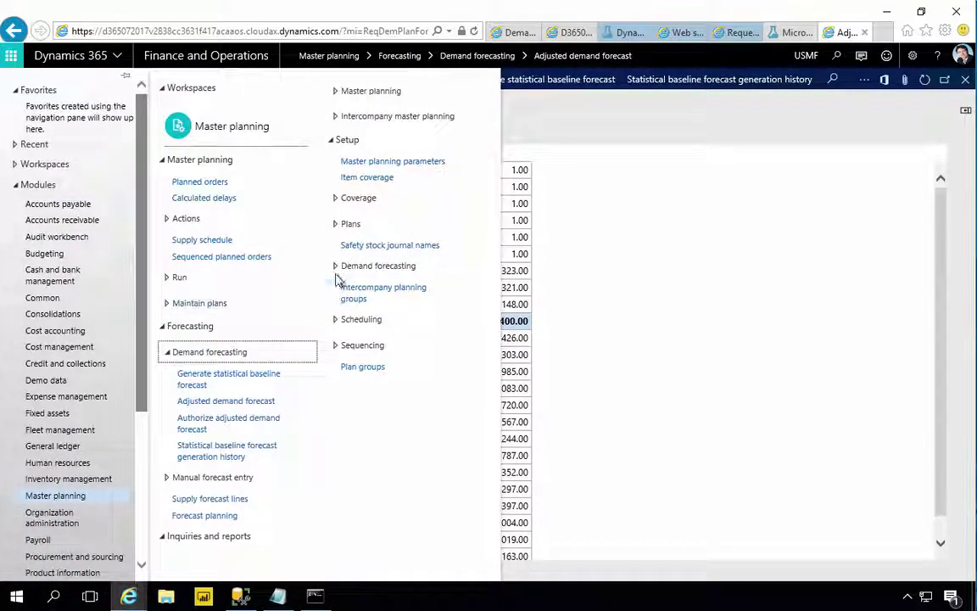
{"action": "left_click", "coordinate": [339, 268]}
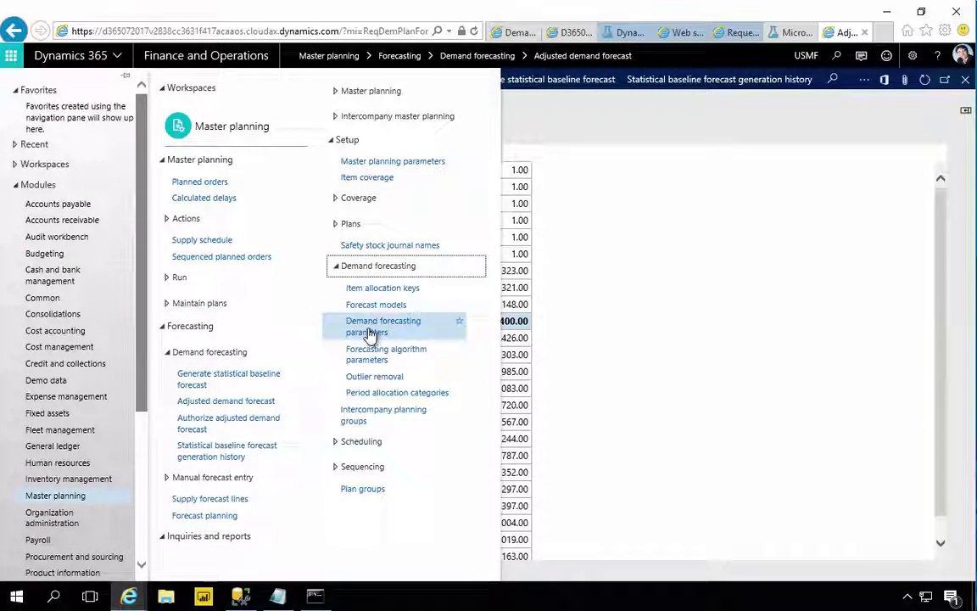
{"action": "left_click", "coordinate": [374, 331]}
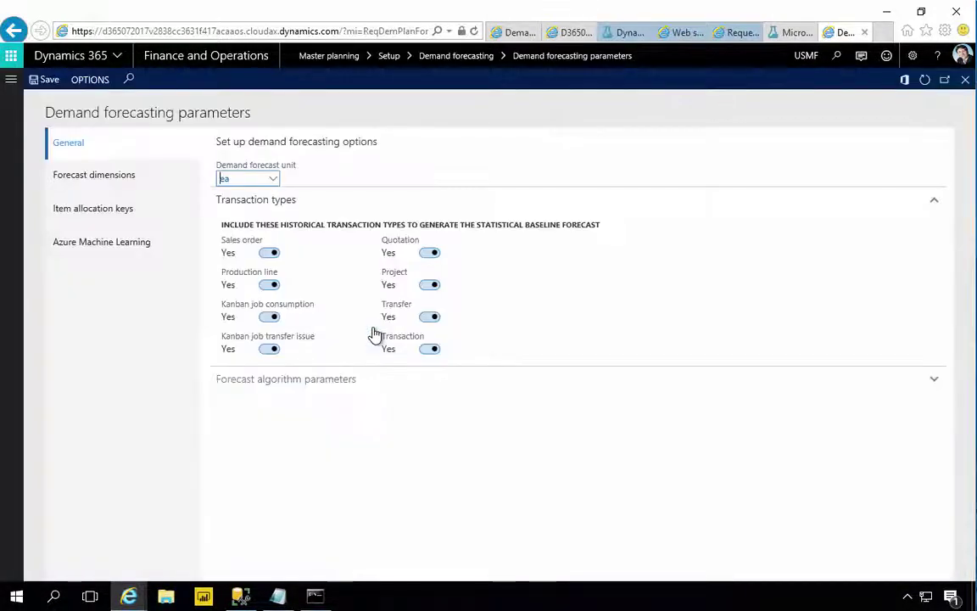
{"action": "left_click", "coordinate": [106, 242]}
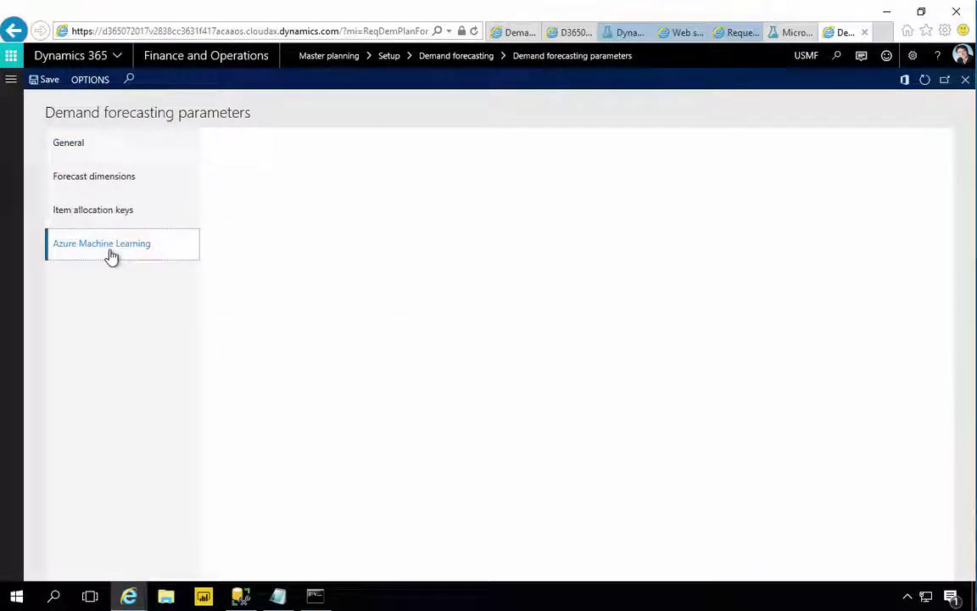